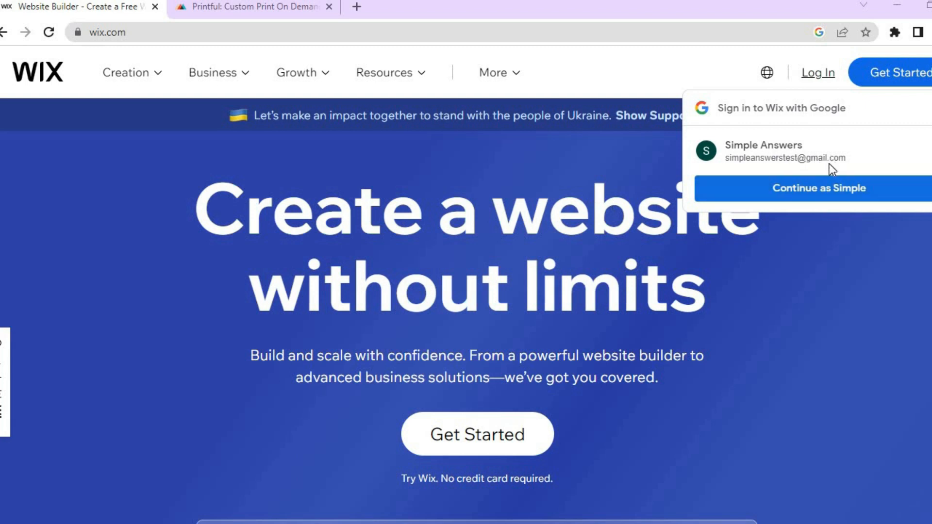
Sign in to Wix with the Google account, and register for Printful with the same Google account, agreeing to the terms.
{"action": "left_click", "coordinate": [808, 192]}
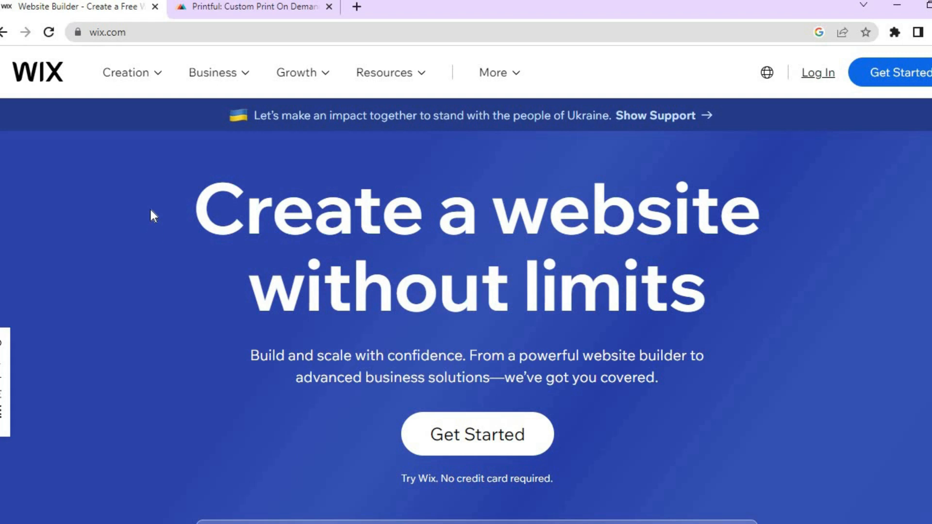
{"action": "left_click", "coordinate": [226, 9]}
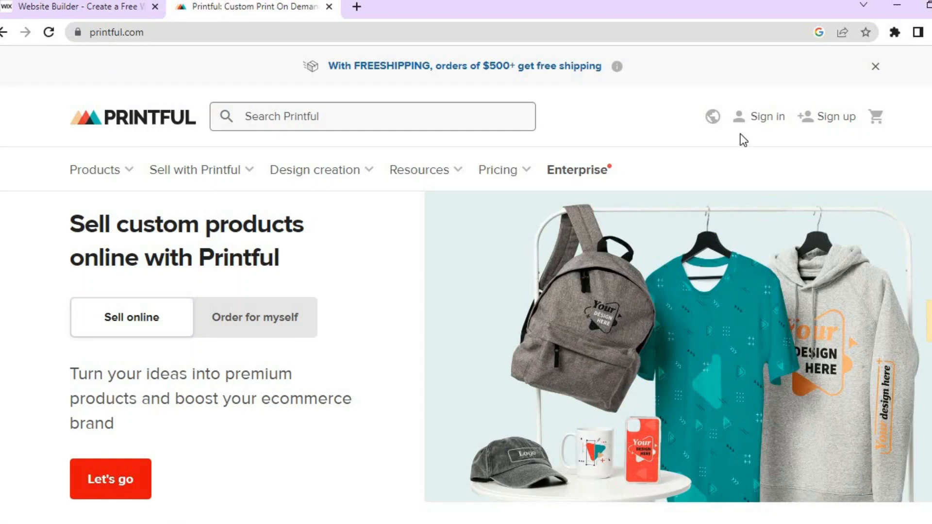
{"action": "left_click", "coordinate": [835, 119]}
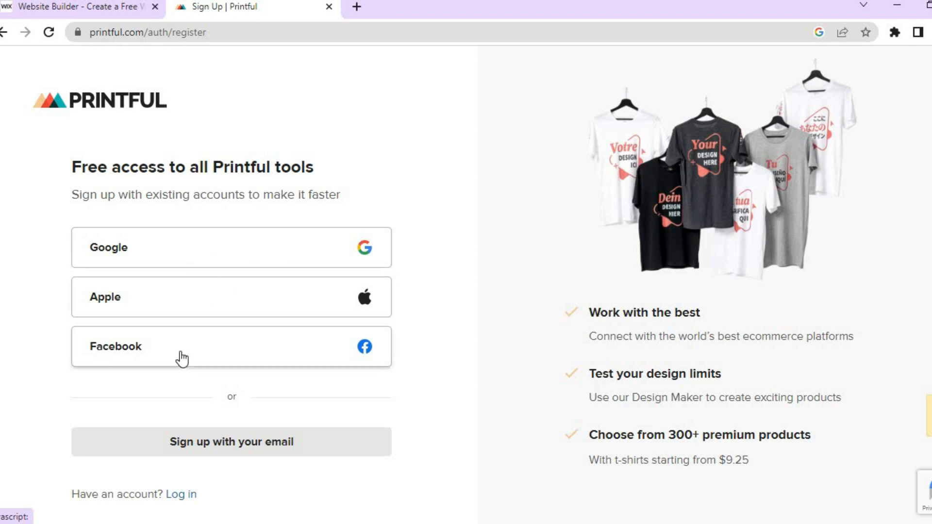
{"action": "left_click", "coordinate": [165, 257]}
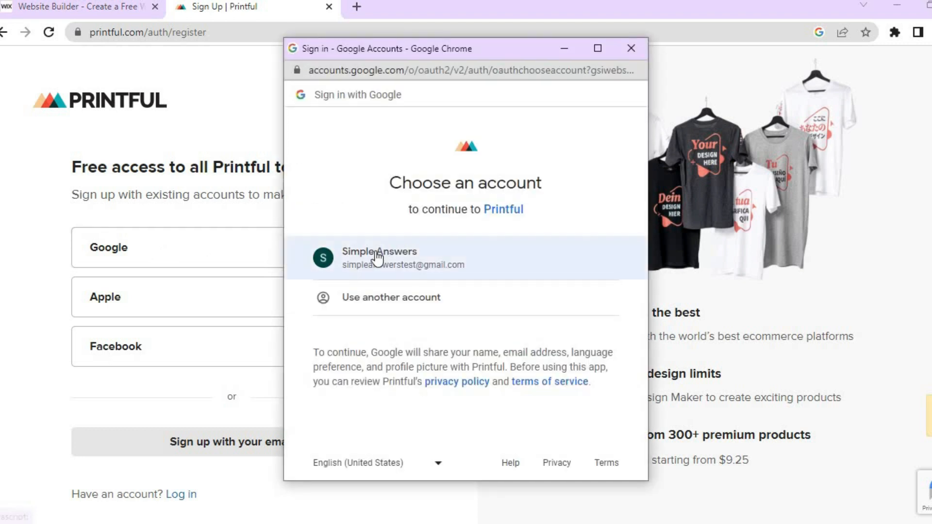
{"action": "left_click", "coordinate": [378, 257]}
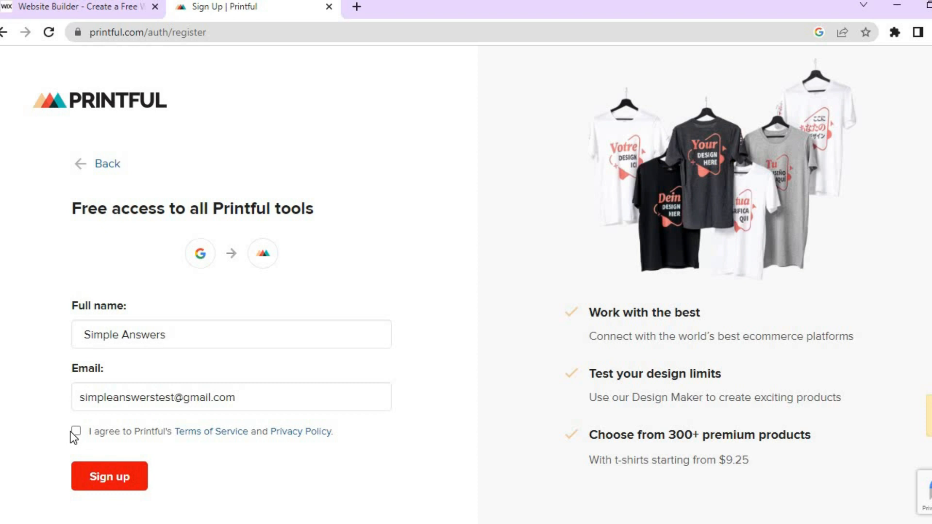
{"action": "left_click", "coordinate": [77, 431]}
{"action": "left_click", "coordinate": [99, 478]}
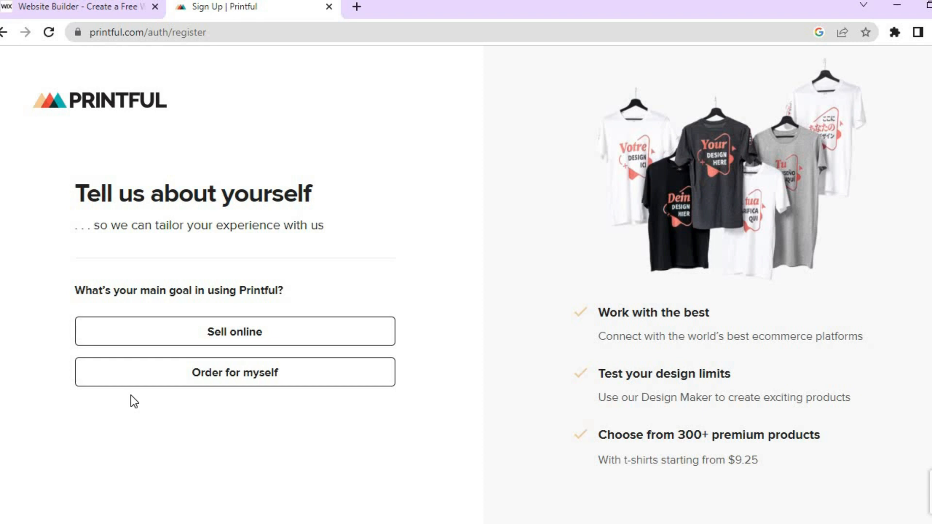
Answer the onboarding questions with Sell online, Individual entrepreneur and $0 annual revenue.
{"action": "left_click", "coordinate": [175, 339]}
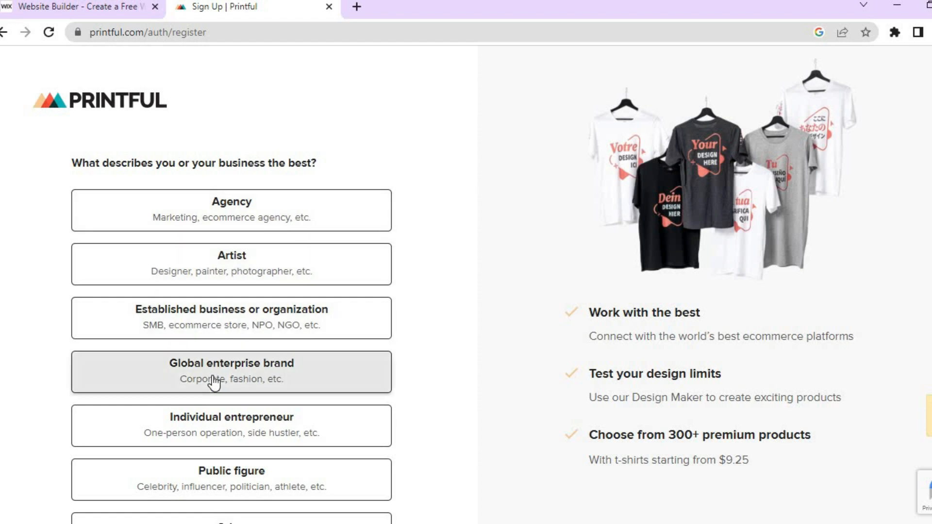
{"action": "left_click", "coordinate": [277, 435]}
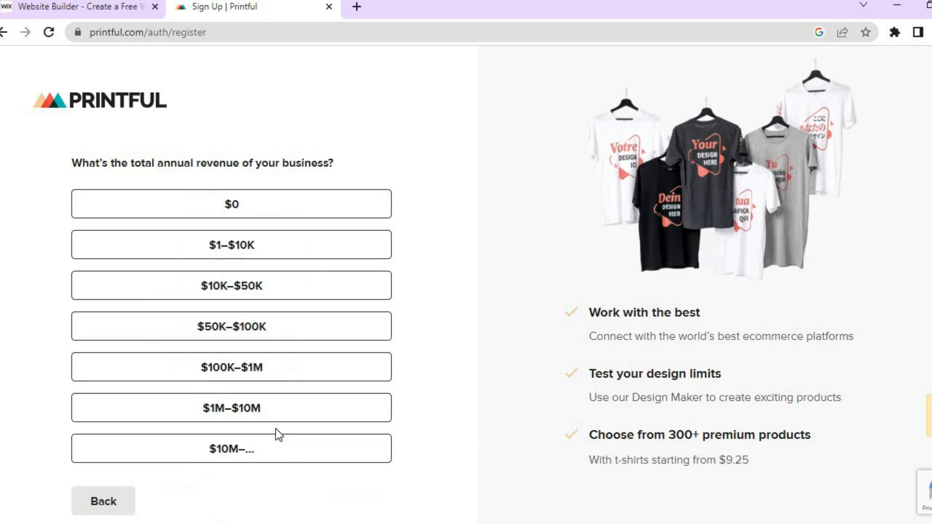
{"action": "left_click", "coordinate": [292, 207]}
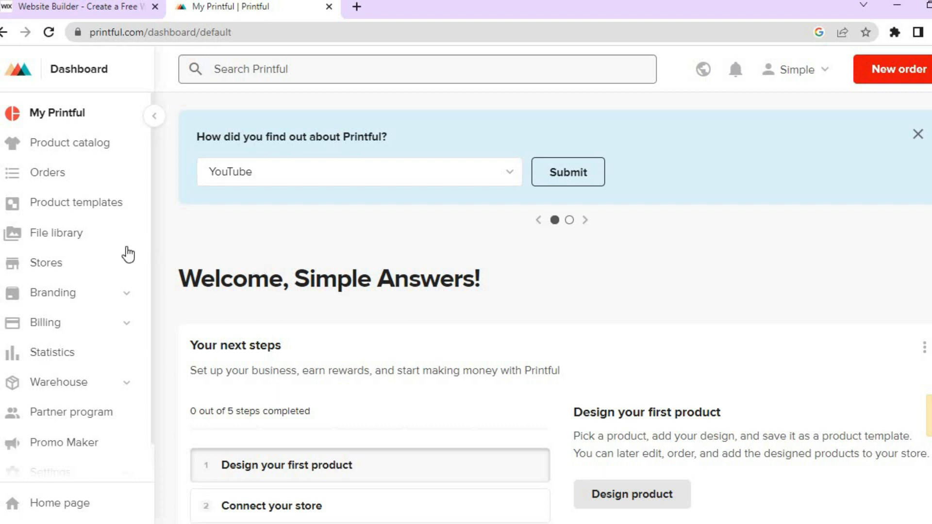
Choose Wix as the ecommerce platform to connect as a store in Printful.
{"action": "left_click", "coordinate": [73, 266]}
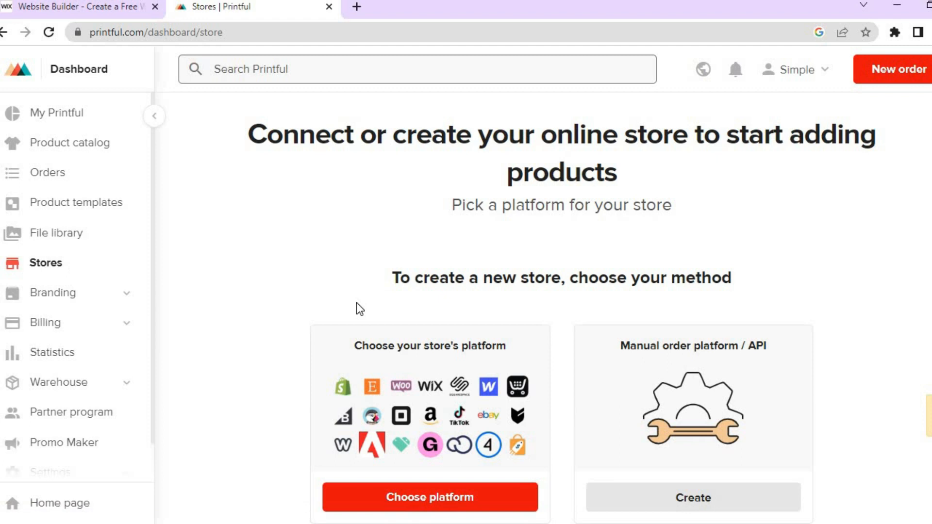
{"action": "scroll", "coordinate": [582, 244], "scroll_direction": "down", "scroll_amount": 3}
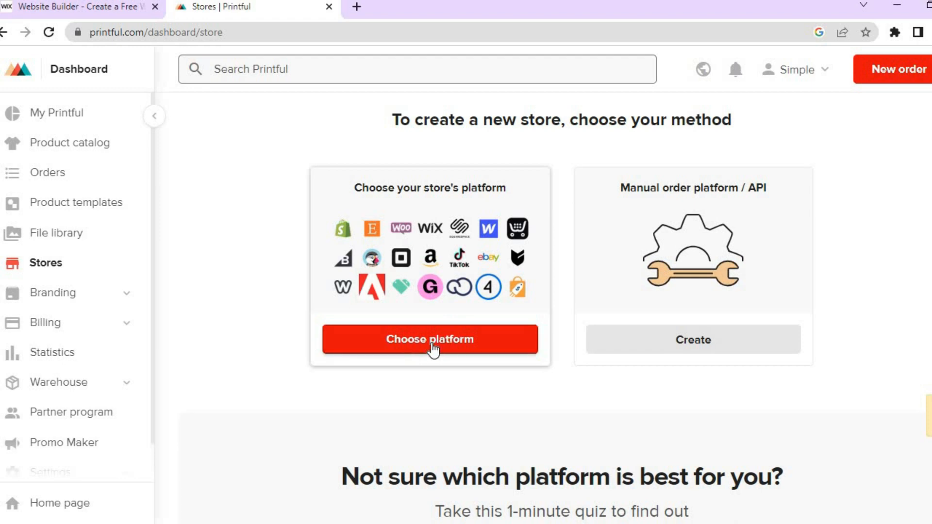
{"action": "left_click", "coordinate": [429, 346]}
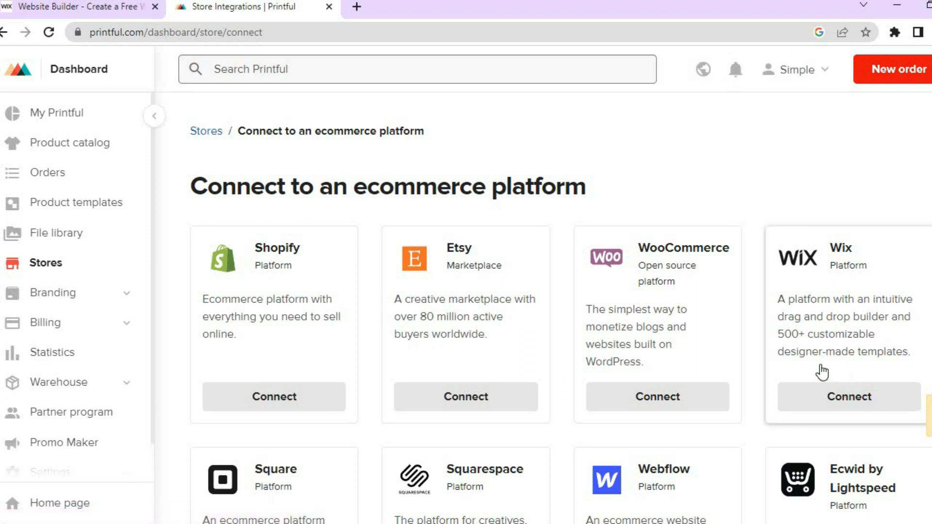
{"action": "left_click", "coordinate": [833, 396]}
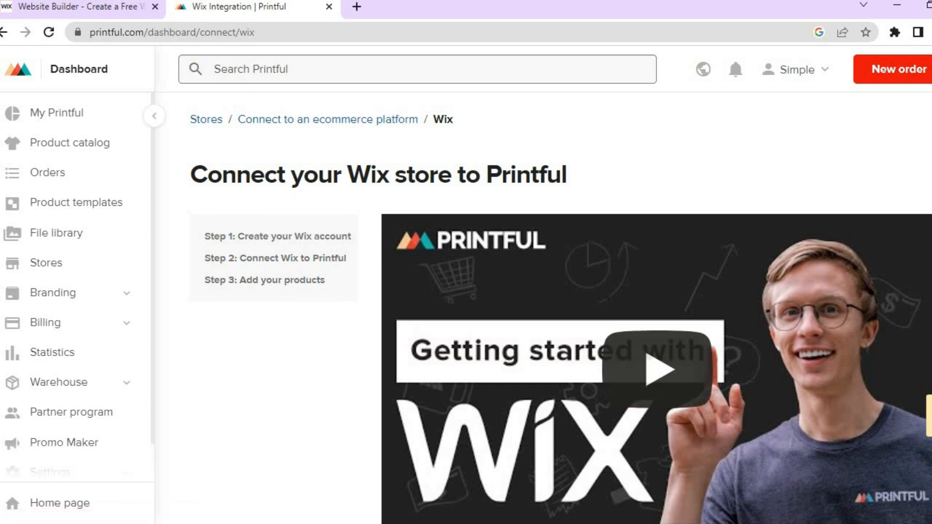
Start the Wix connection, log in to Wix with Google and authorize adding Printful: Print on Demand.
{"action": "scroll", "coordinate": [558, 311], "scroll_direction": "down", "scroll_amount": 15}
{"action": "scroll", "coordinate": [611, 405], "scroll_direction": "down", "scroll_amount": 1}
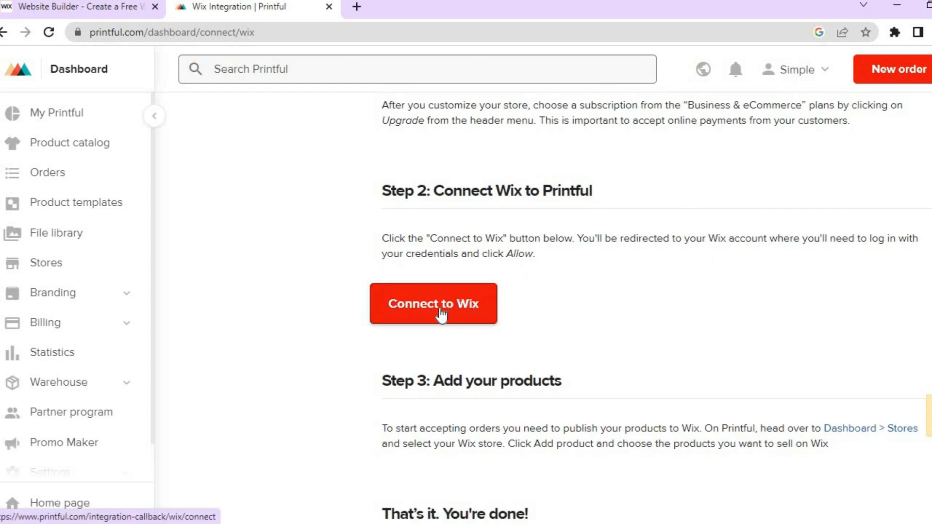
{"action": "left_click", "coordinate": [441, 314]}
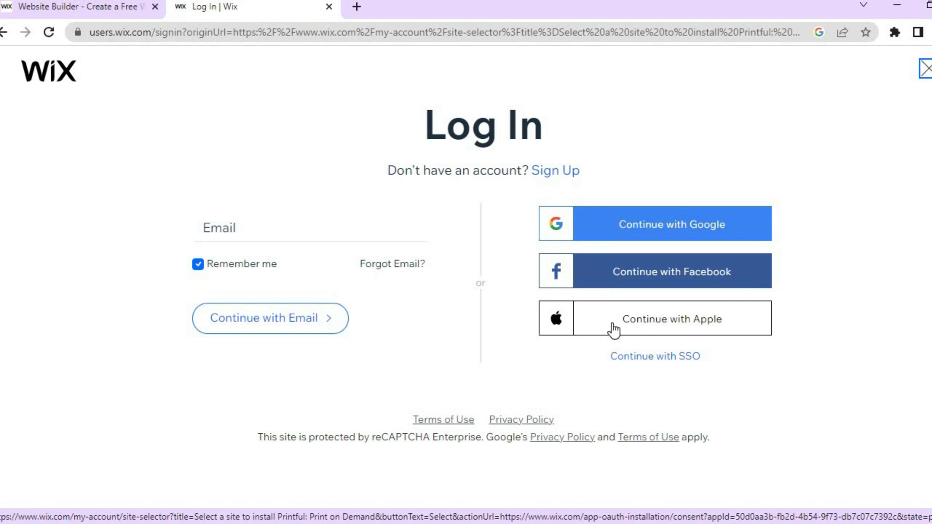
{"action": "left_click", "coordinate": [626, 231]}
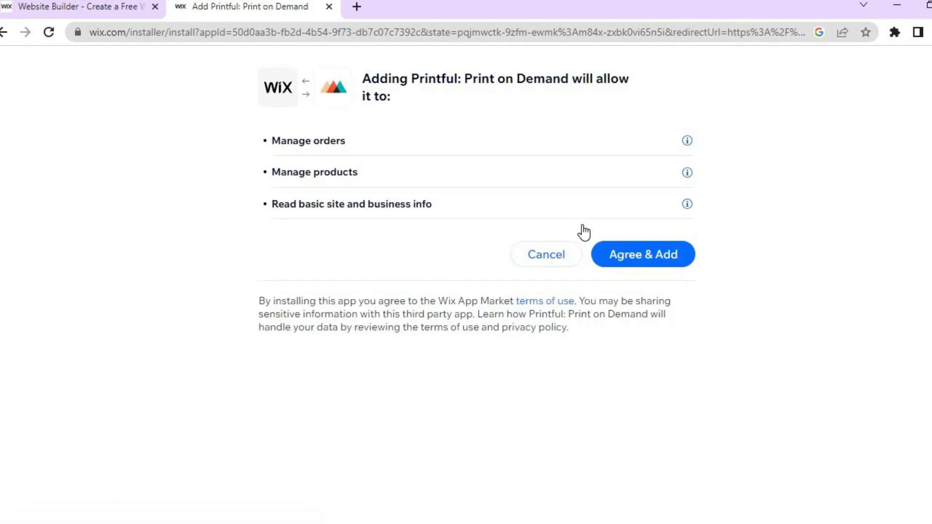
{"action": "left_click", "coordinate": [633, 261]}
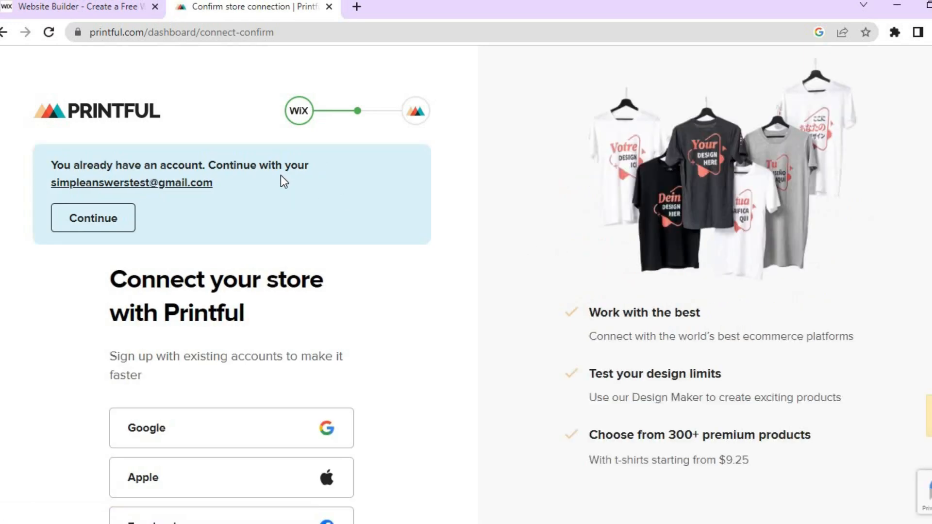
Continue with the existing Printful account and confirm connecting the Wix store to it.
{"action": "left_click", "coordinate": [108, 214]}
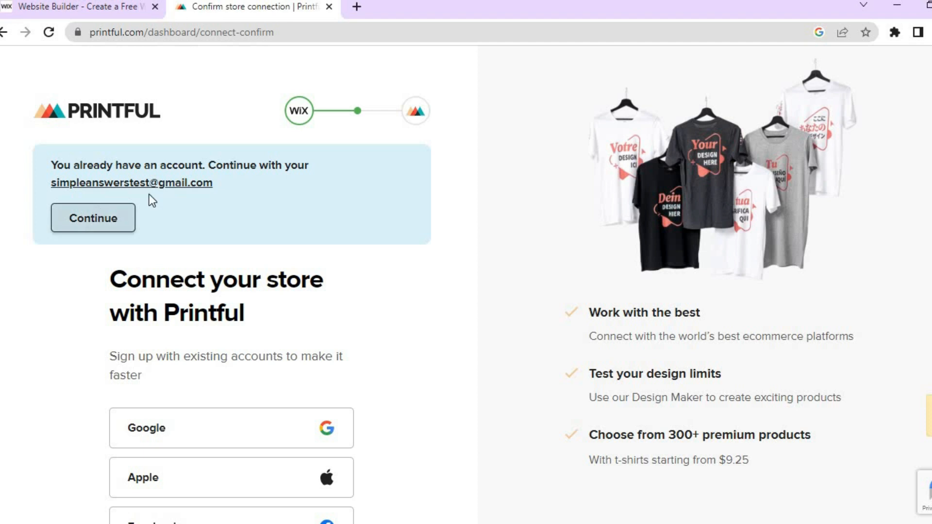
{"action": "left_click", "coordinate": [101, 217]}
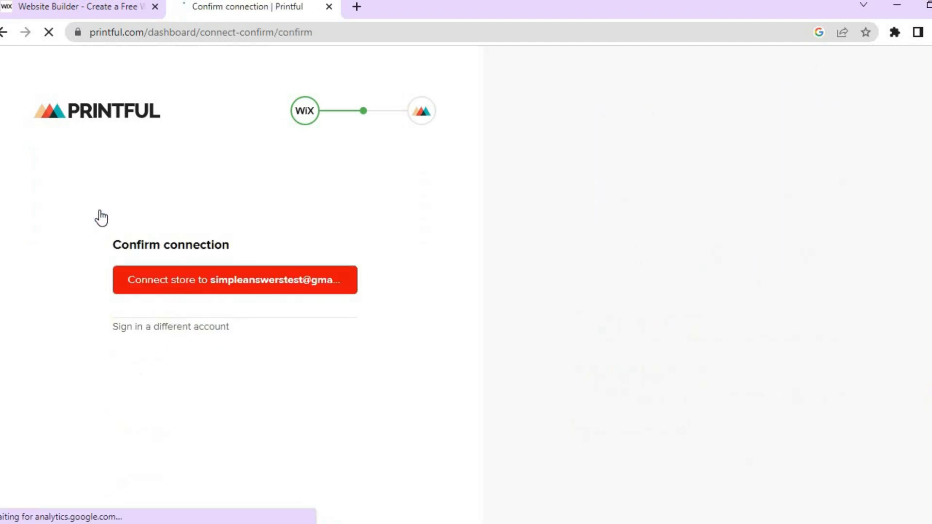
{"action": "left_click", "coordinate": [220, 290]}
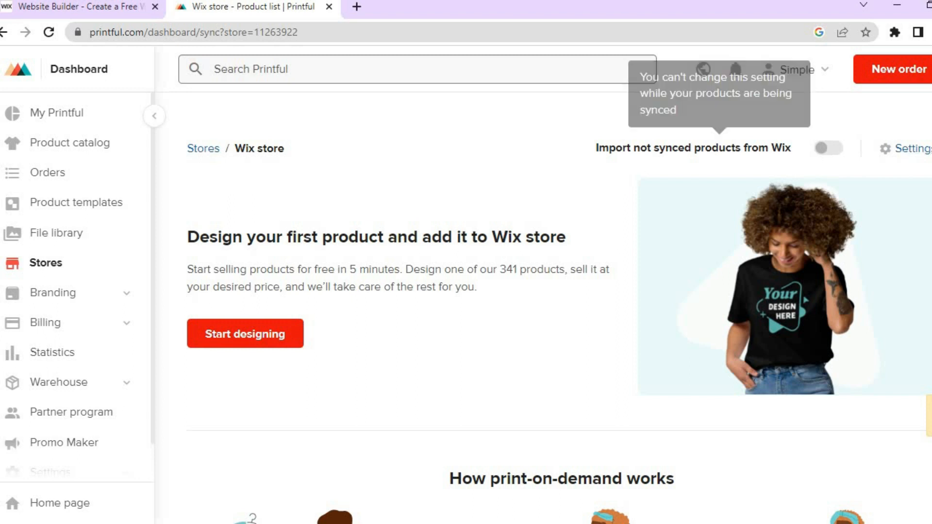
Start designing the first product for the connected Wix store.
{"action": "scroll", "coordinate": [543, 291], "scroll_direction": "down", "scroll_amount": 5}
{"action": "scroll", "coordinate": [544, 291], "scroll_direction": "down", "scroll_amount": 2}
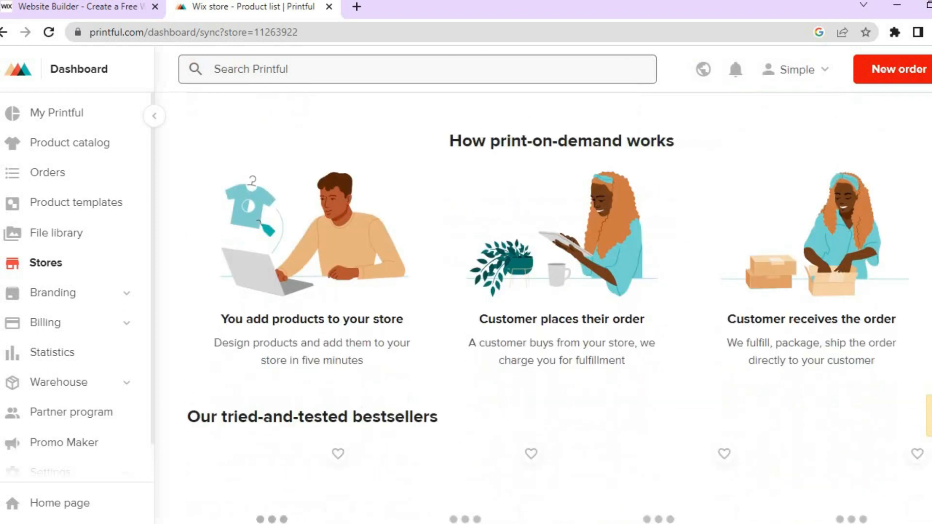
{"action": "scroll", "coordinate": [558, 306], "scroll_direction": "up", "scroll_amount": 2}
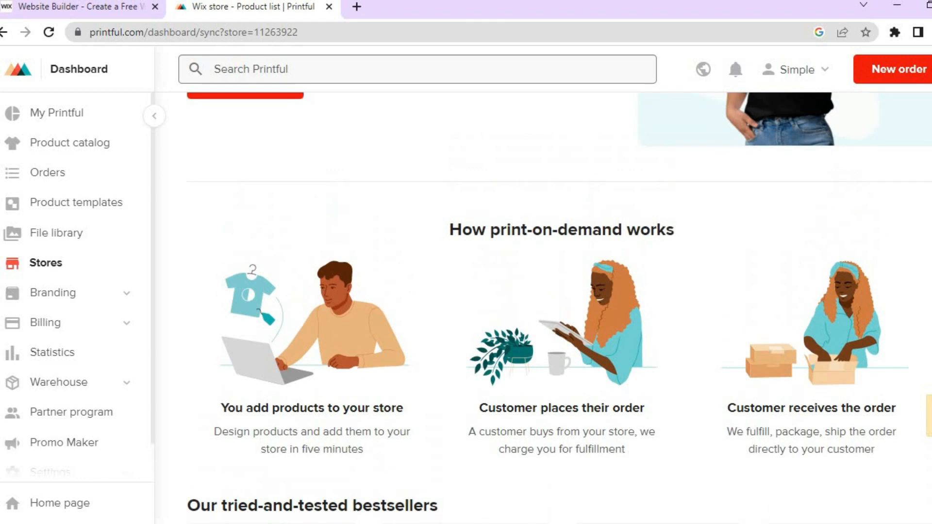
{"action": "scroll", "coordinate": [558, 305], "scroll_direction": "down", "scroll_amount": 1}
{"action": "scroll", "coordinate": [330, 334], "scroll_direction": "down", "scroll_amount": 1}
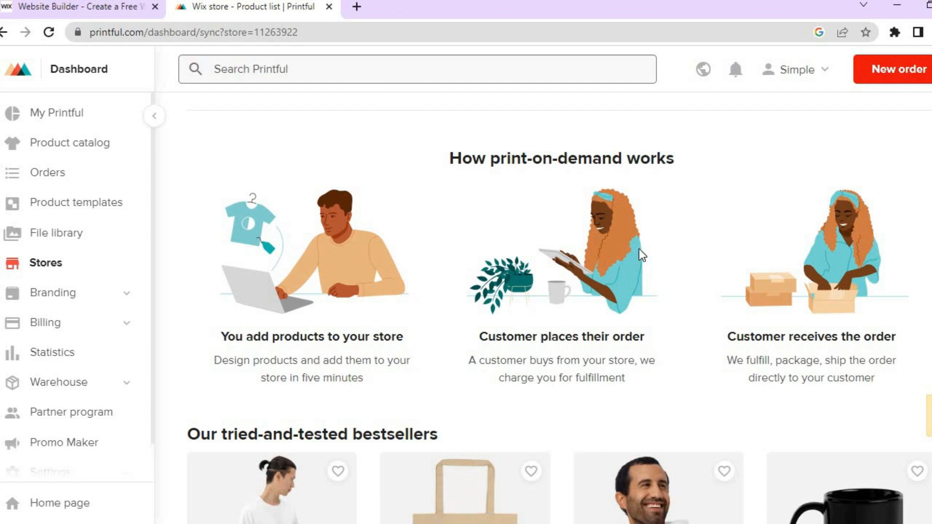
{"action": "scroll", "coordinate": [458, 257], "scroll_direction": "up", "scroll_amount": 5}
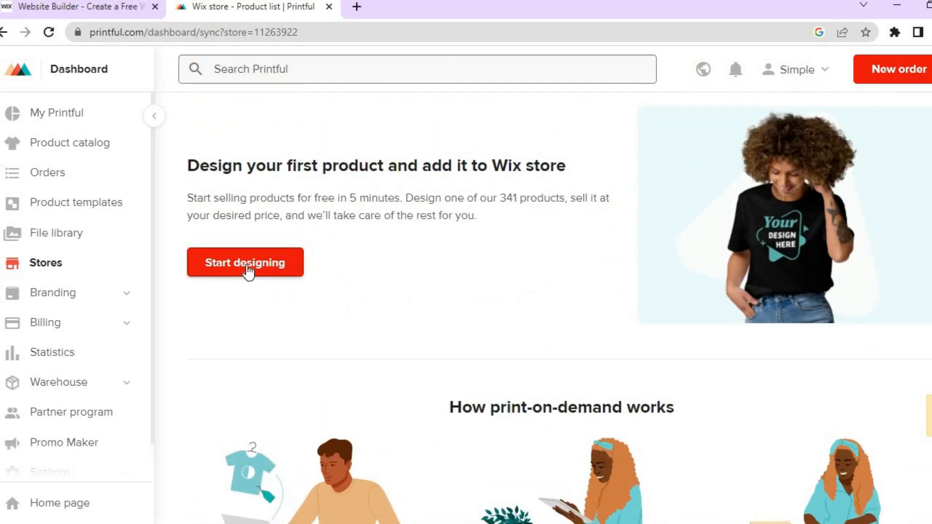
{"action": "left_click", "coordinate": [248, 271]}
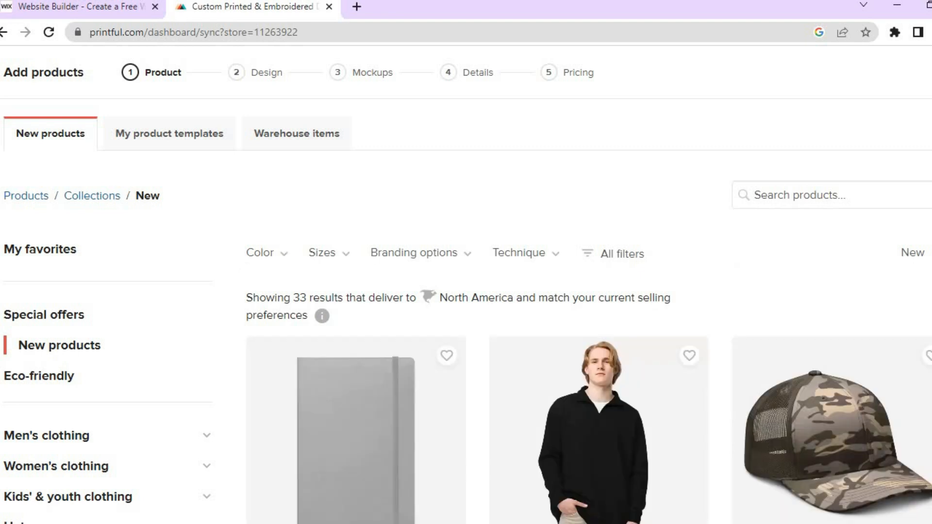
Select the Tough Case for Samsung from the new products and skip the Design Maker introduction.
{"action": "scroll", "coordinate": [466, 291], "scroll_direction": "down", "scroll_amount": 4}
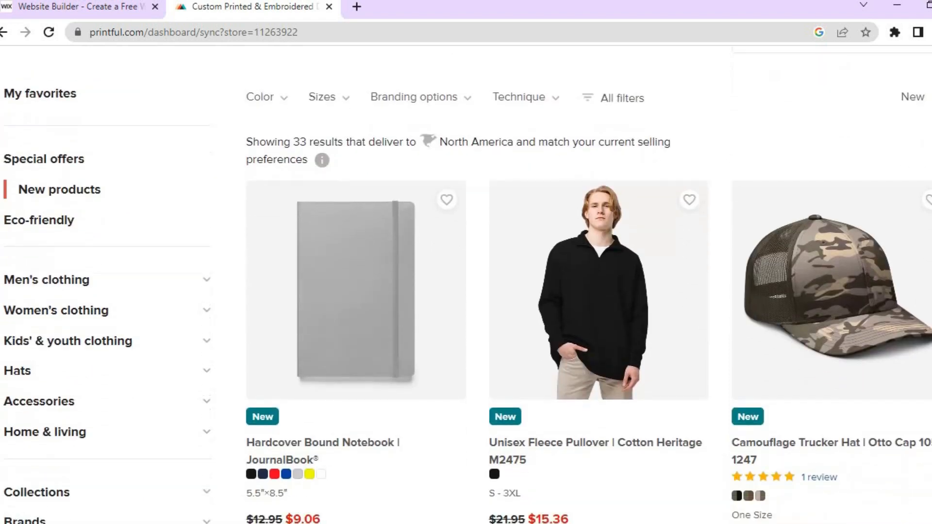
{"action": "scroll", "coordinate": [804, 142], "scroll_direction": "down", "scroll_amount": 2}
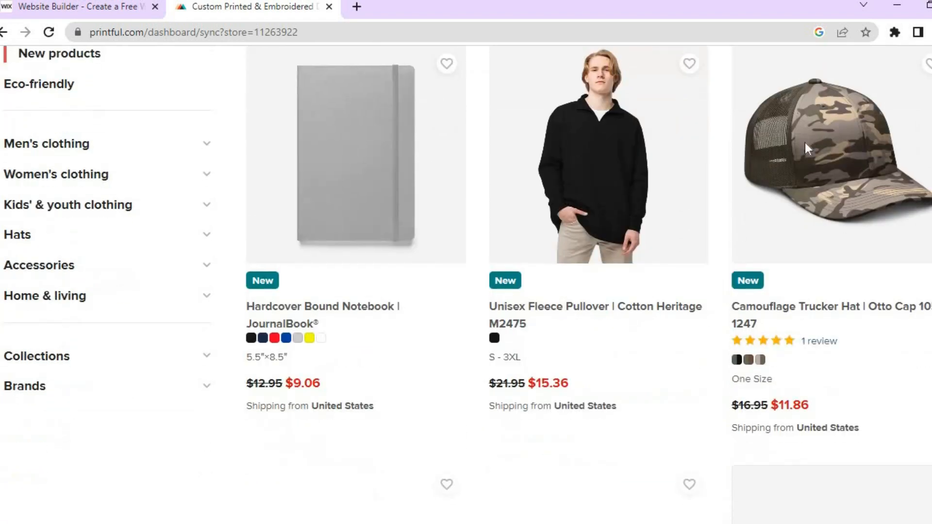
{"action": "scroll", "coordinate": [469, 326], "scroll_direction": "down", "scroll_amount": 7}
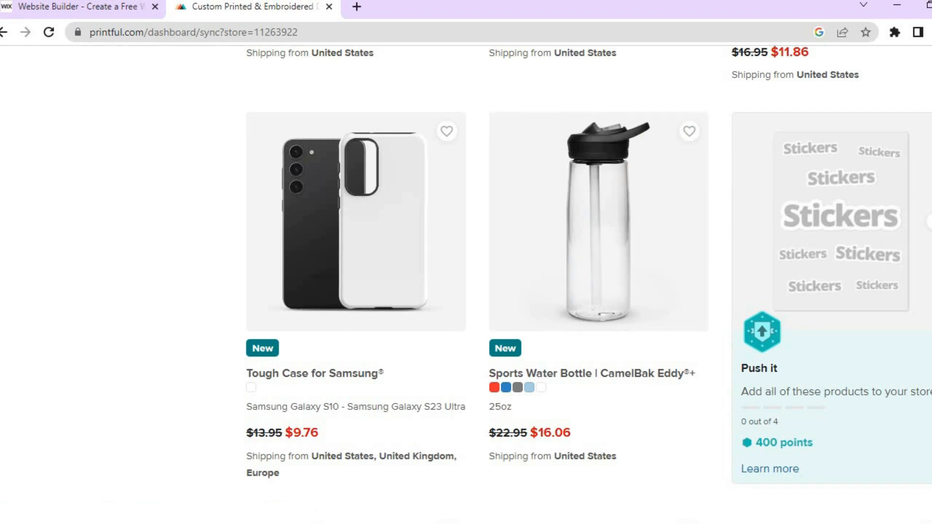
{"action": "scroll", "coordinate": [466, 284], "scroll_direction": "up", "scroll_amount": 6}
{"action": "scroll", "coordinate": [466, 285], "scroll_direction": "down", "scroll_amount": 5}
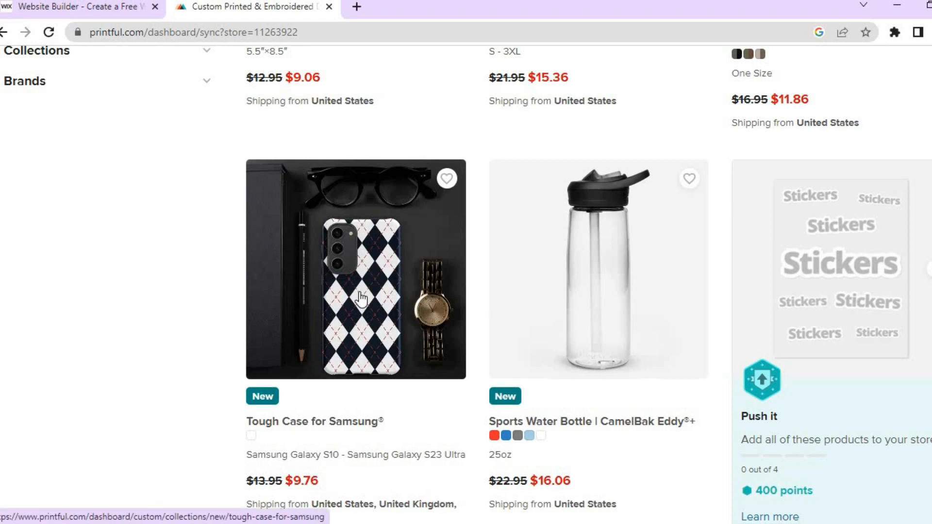
{"action": "left_click", "coordinate": [375, 334]}
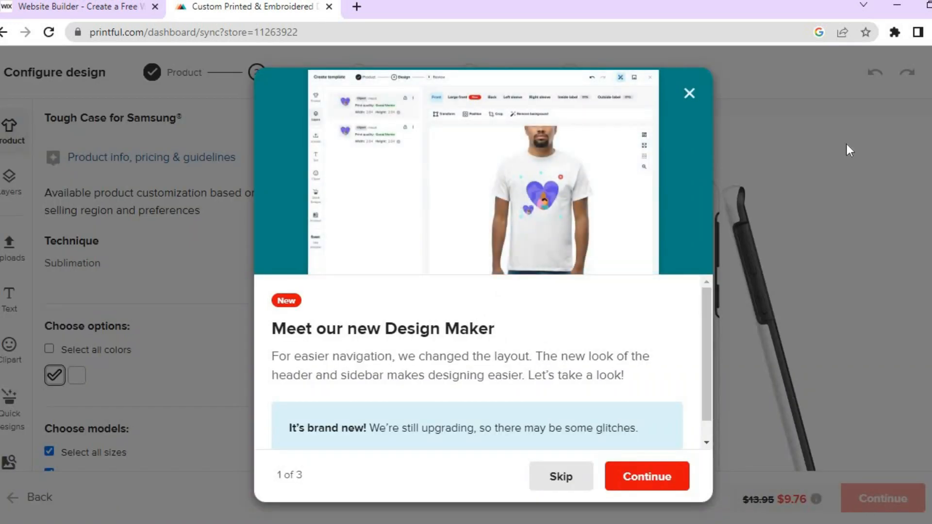
{"action": "left_click", "coordinate": [563, 487]}
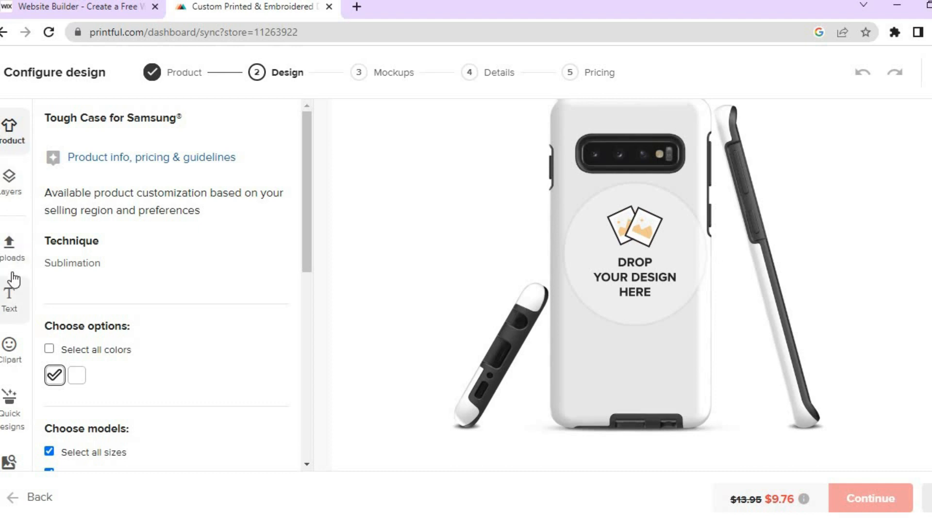
Add the Melting Smiley Face clipart to the phone case, enlarged to about 2.03 by 2.29 and placed below the camera cutout.
{"action": "left_click", "coordinate": [18, 363]}
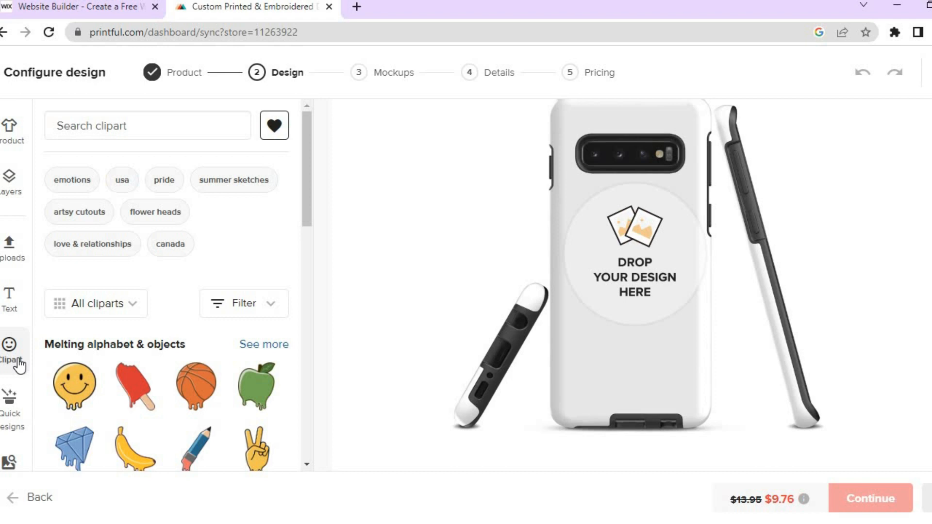
{"action": "left_click", "coordinate": [75, 395]}
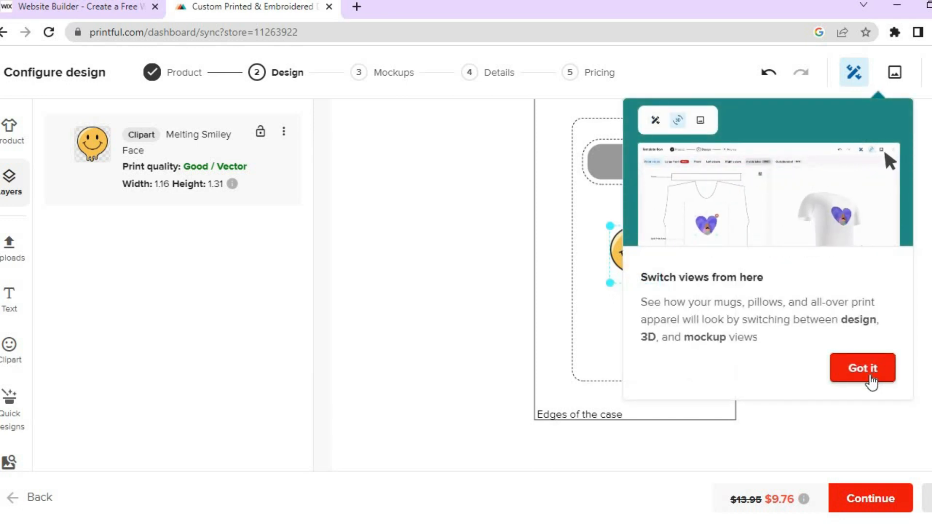
{"action": "left_click", "coordinate": [870, 378]}
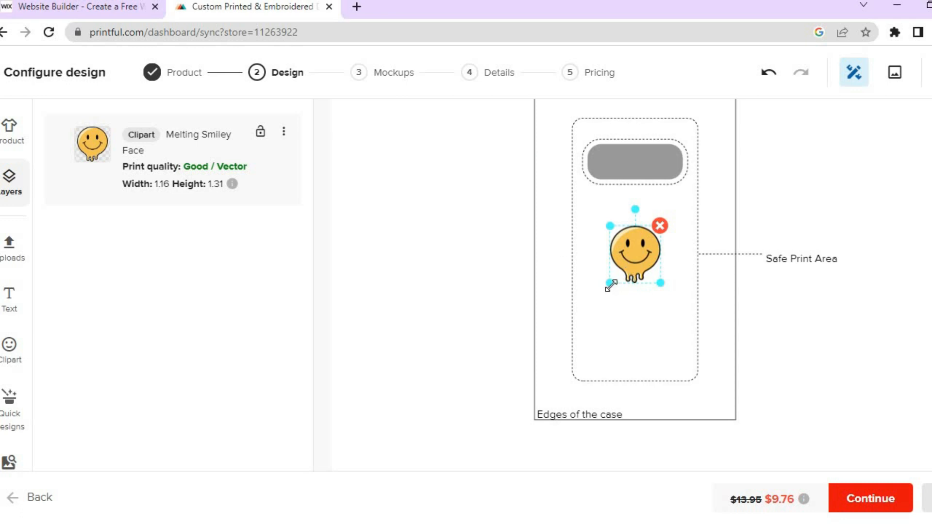
{"action": "left_click_drag", "start_coordinate": [610, 283], "coordinate": [591, 304]}
{"action": "left_click_drag", "start_coordinate": [642, 241], "coordinate": [642, 252]}
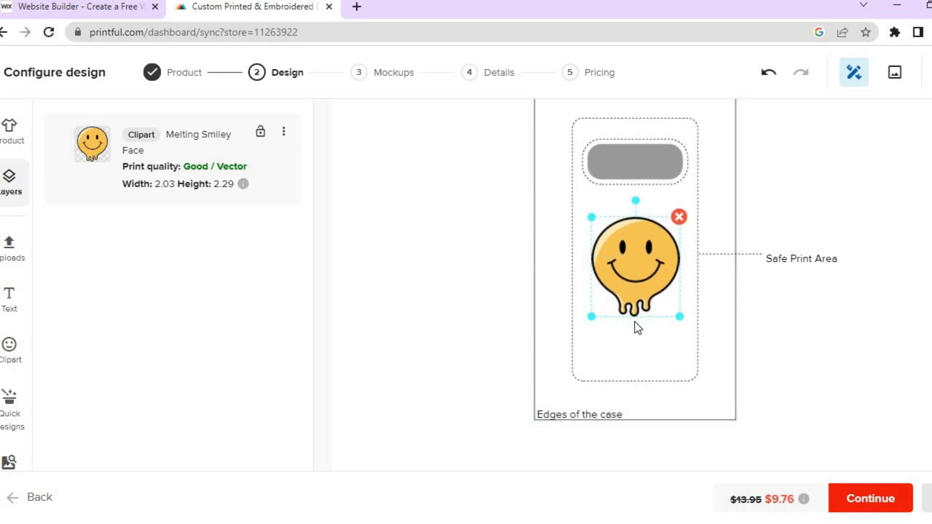
Add the text "SIMPLE" to the phone case and place it just below the melting smiley face.
{"action": "left_click", "coordinate": [487, 334]}
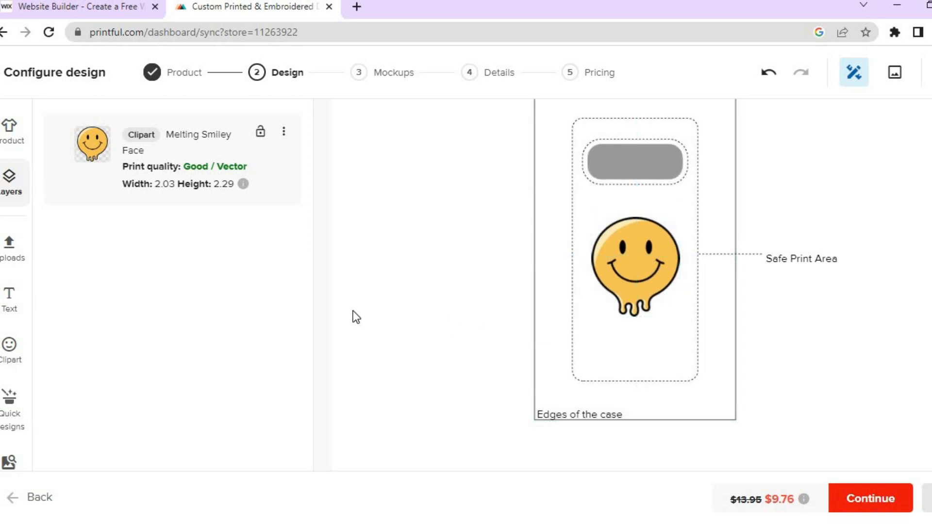
{"action": "left_click", "coordinate": [7, 294]}
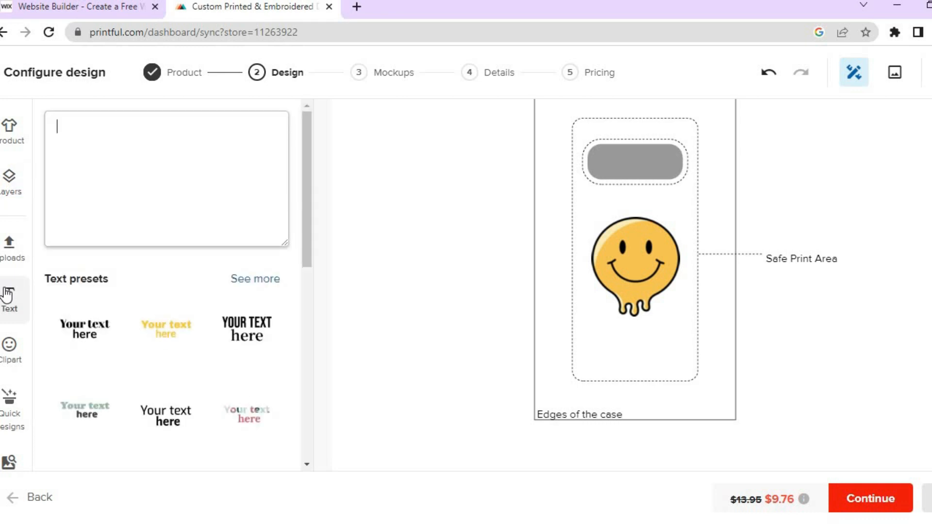
{"action": "type", "text": "SIMP"}
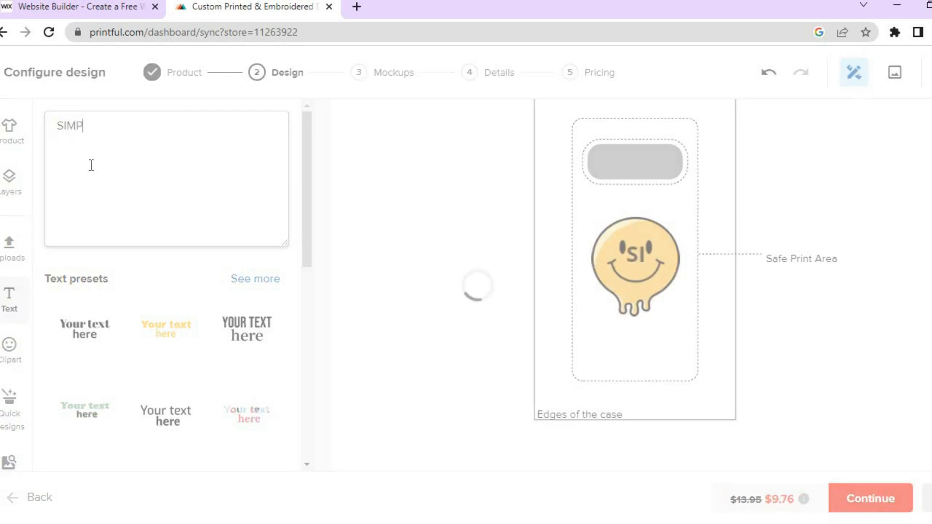
{"action": "type", "text": "LE"}
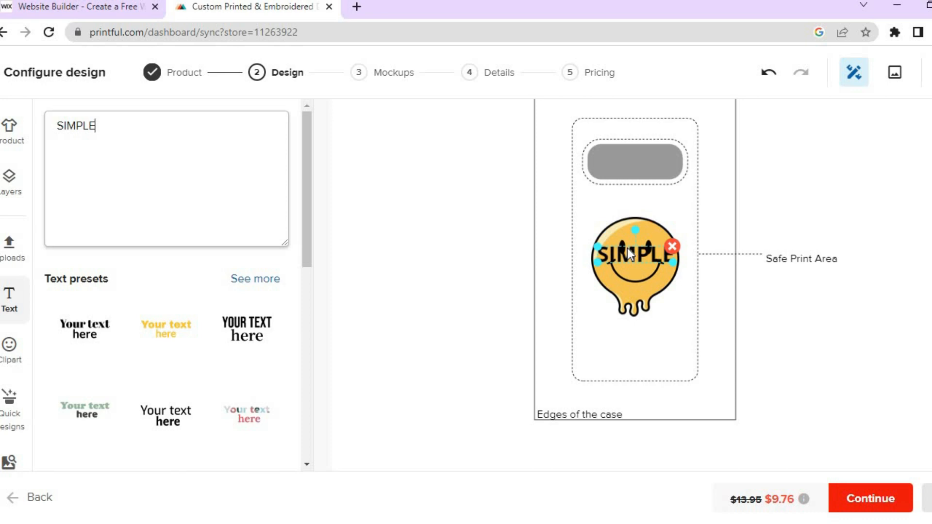
{"action": "left_click_drag", "start_coordinate": [627, 248], "coordinate": [614, 322]}
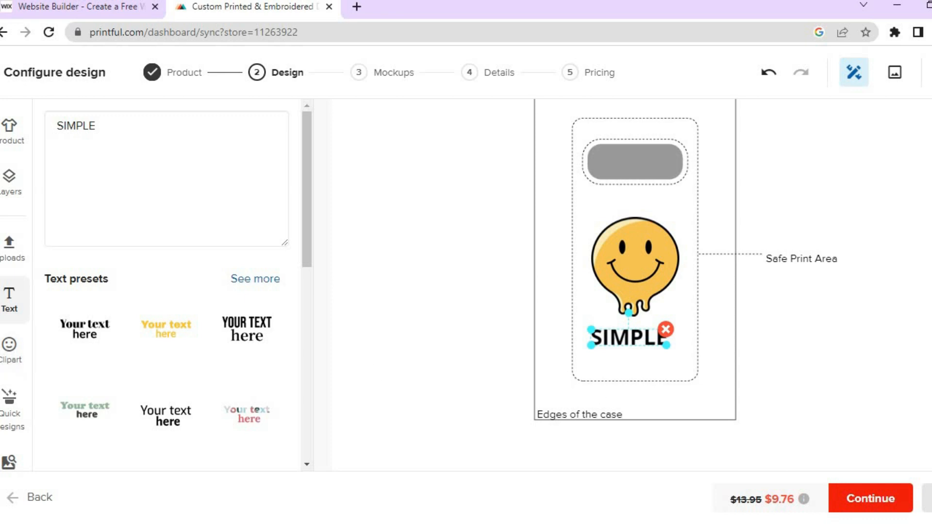
Review the design on the Samsung Galaxy variants, continue to the mockup stage and choose the basic mockups.
{"action": "scroll", "coordinate": [631, 262], "scroll_direction": "down", "scroll_amount": 5}
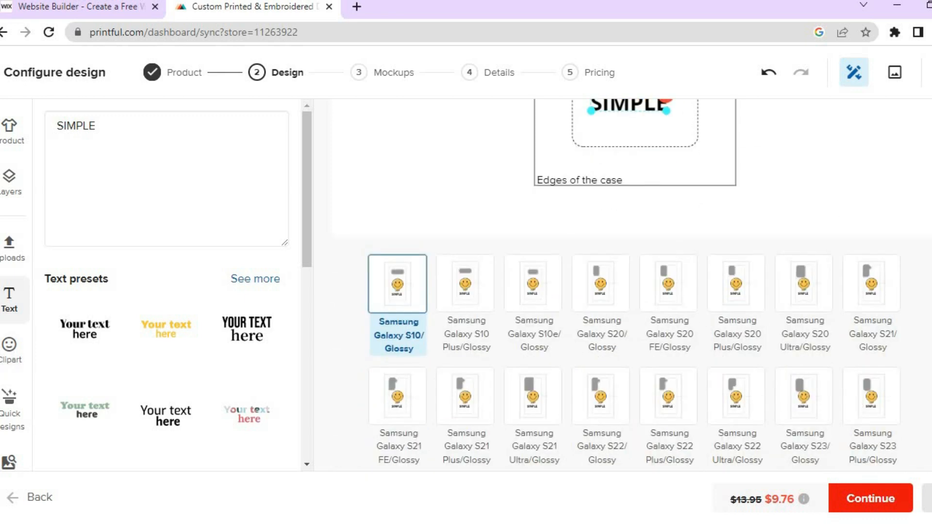
{"action": "scroll", "coordinate": [620, 286], "scroll_direction": "down", "scroll_amount": 1}
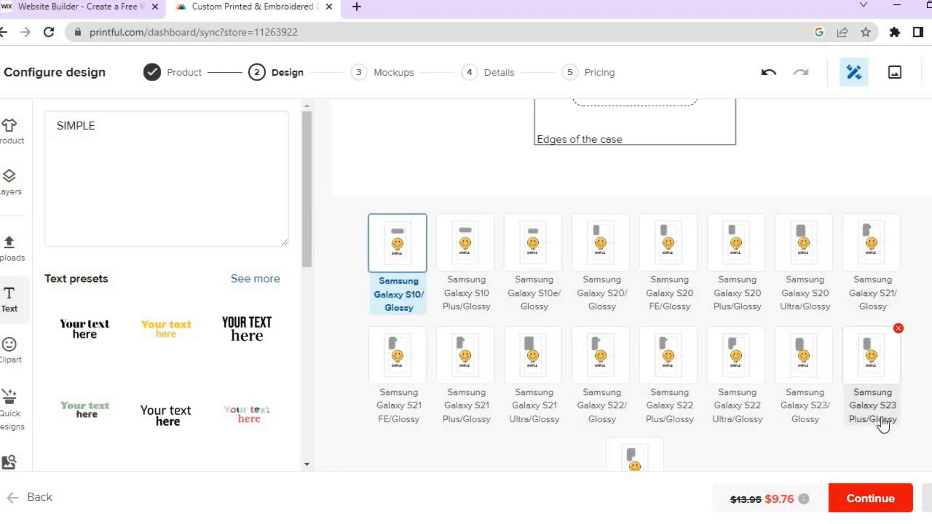
{"action": "left_click", "coordinate": [860, 500]}
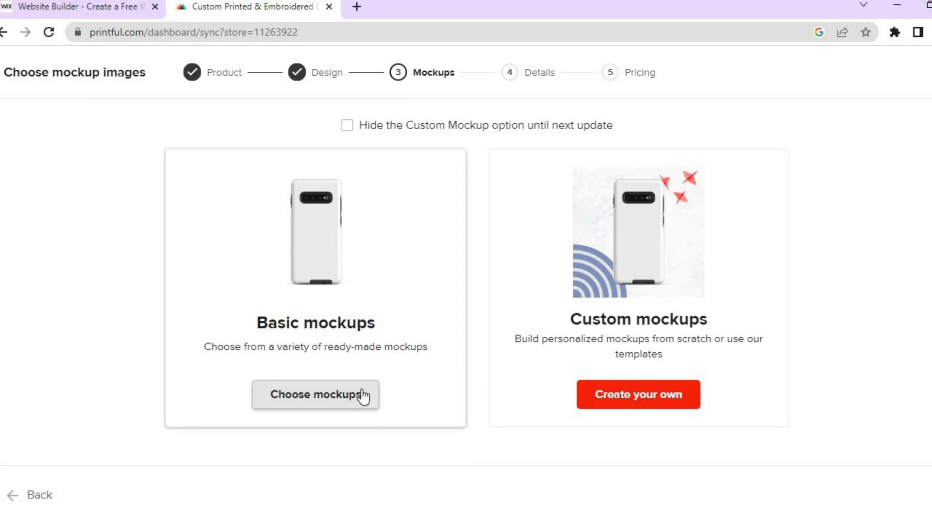
{"action": "left_click", "coordinate": [343, 402]}
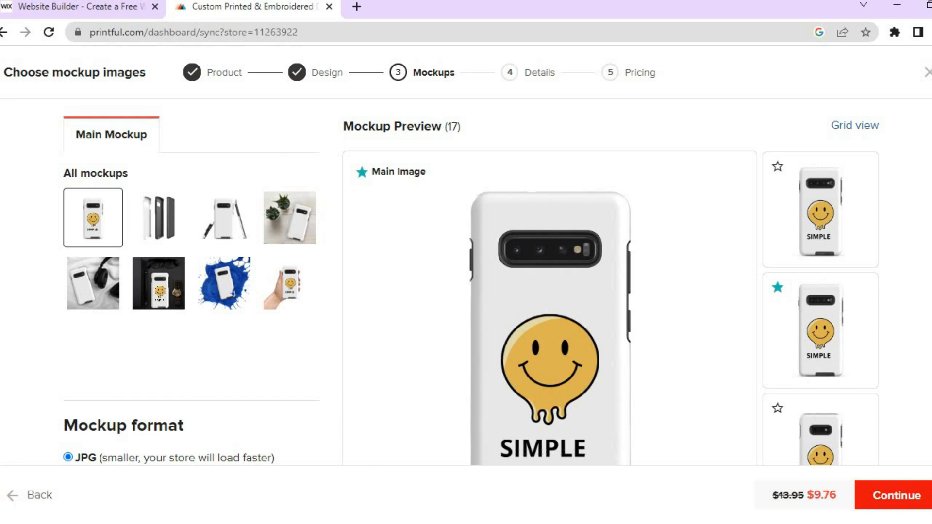
Select the dark flat-lay mockup with glasses and a watch, keep the JPG format, and continue to the product details.
{"action": "scroll", "coordinate": [466, 257], "scroll_direction": "down", "scroll_amount": 3}
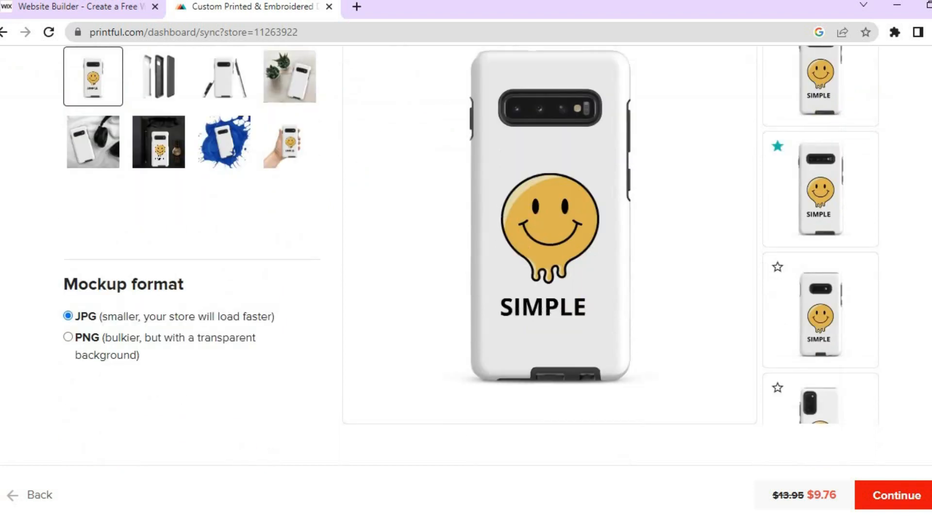
{"action": "scroll", "coordinate": [466, 258], "scroll_direction": "up", "scroll_amount": 3}
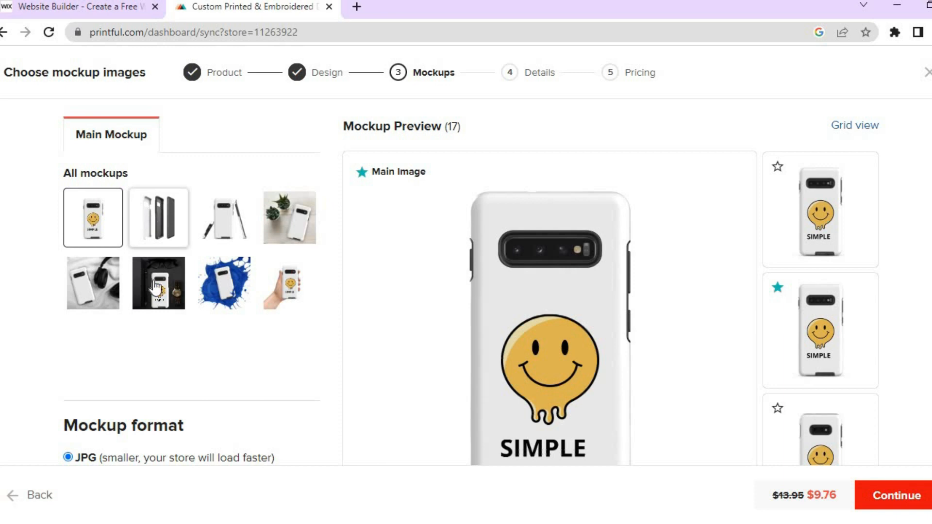
{"action": "left_click", "coordinate": [155, 299]}
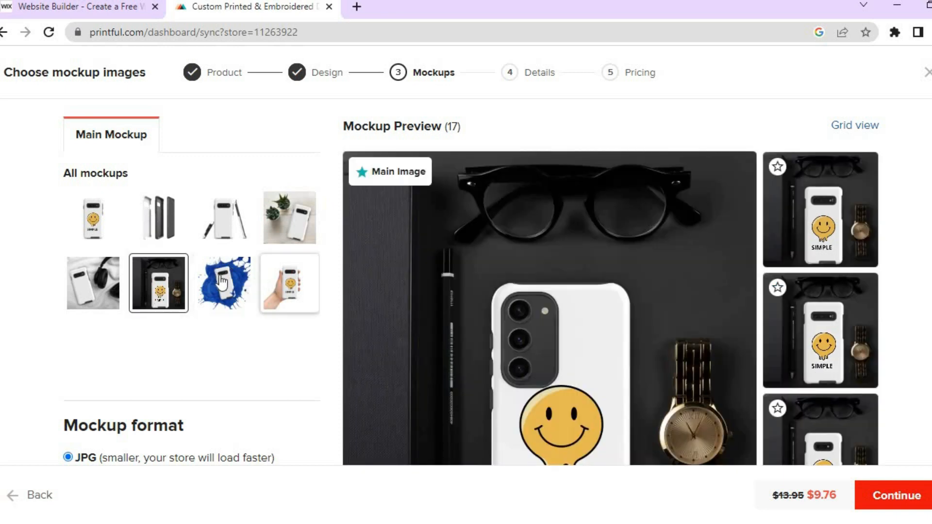
{"action": "left_click", "coordinate": [278, 287]}
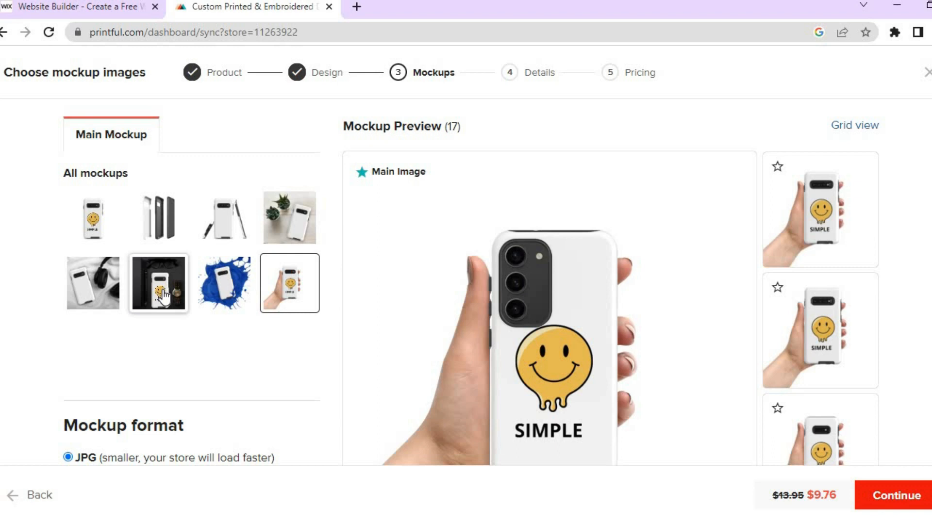
{"action": "left_click", "coordinate": [164, 295]}
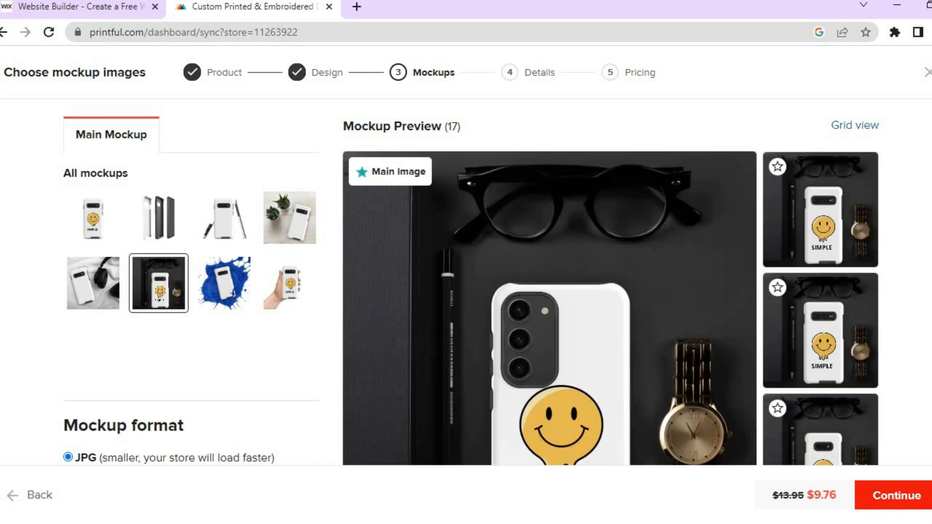
{"action": "scroll", "coordinate": [466, 252], "scroll_direction": "down", "scroll_amount": 3}
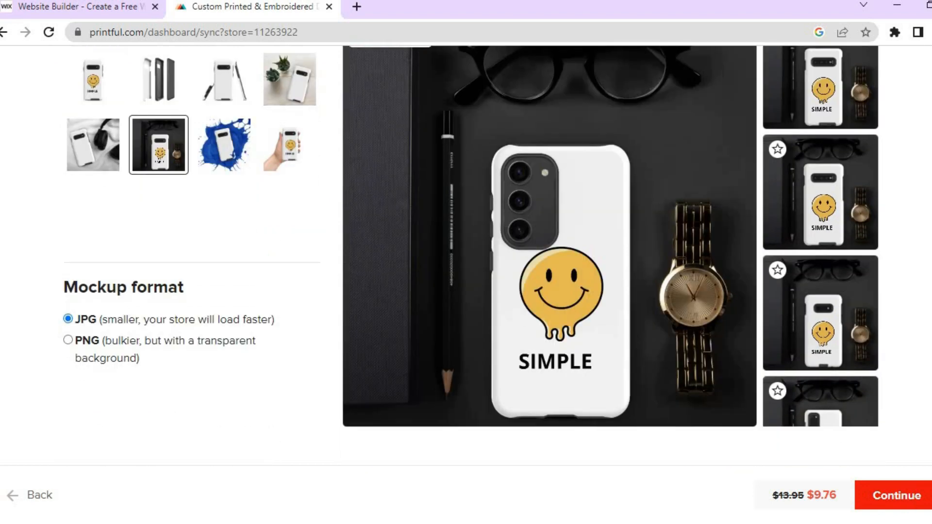
{"action": "left_click", "coordinate": [896, 502]}
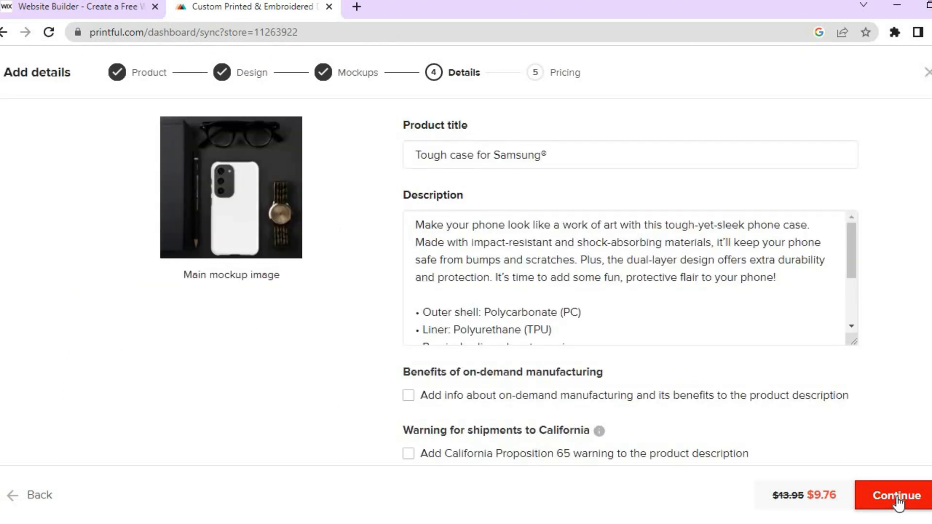
Review the product title, description and categories, keep them as provided, and continue to pricing.
{"action": "left_click", "coordinate": [569, 153]}
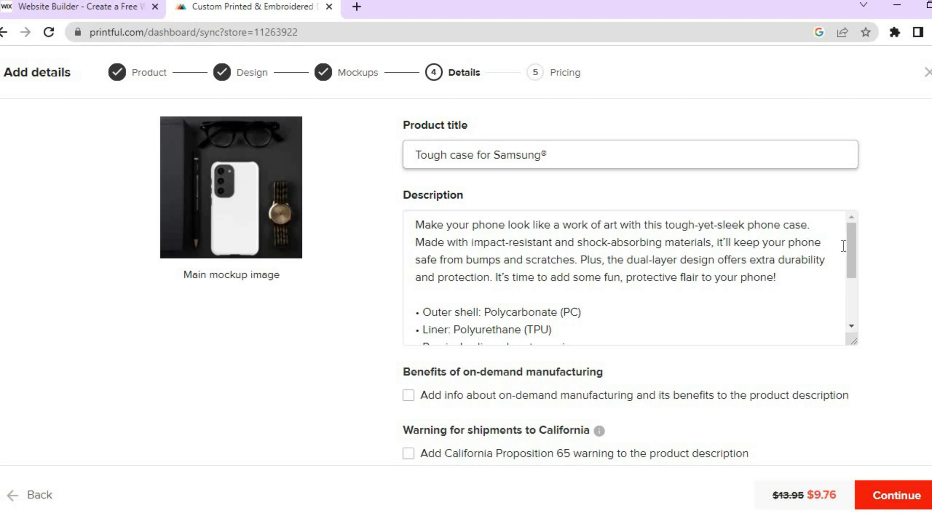
{"action": "left_click_drag", "start_coordinate": [850, 246], "coordinate": [848, 370]}
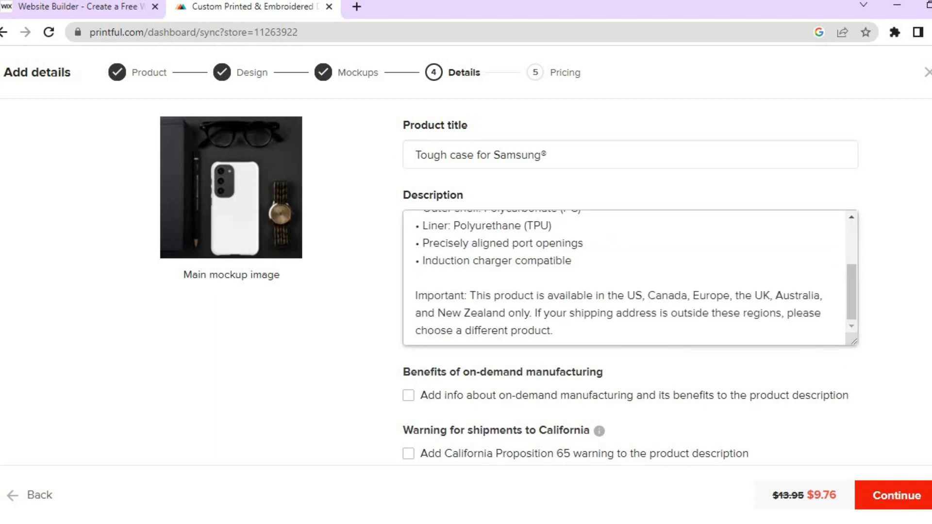
{"action": "scroll", "coordinate": [597, 260], "scroll_direction": "down", "scroll_amount": 3}
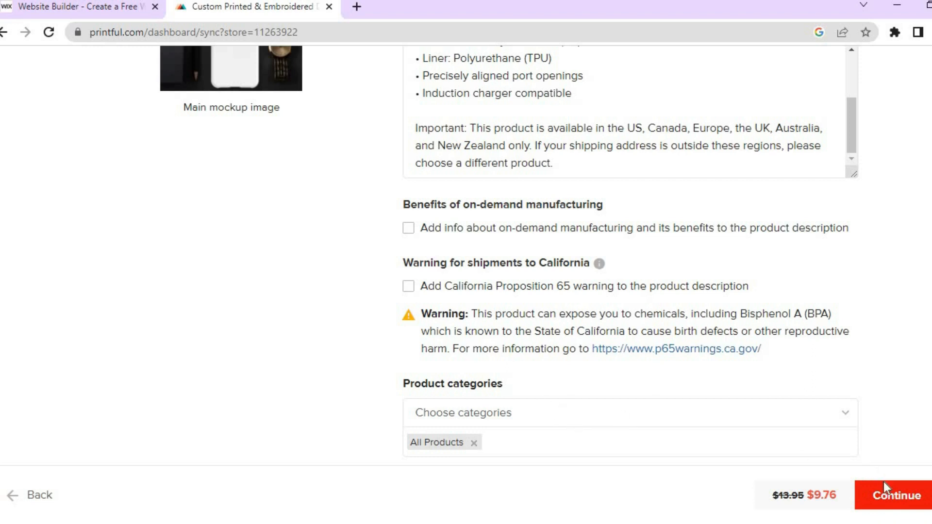
{"action": "left_click", "coordinate": [881, 497]}
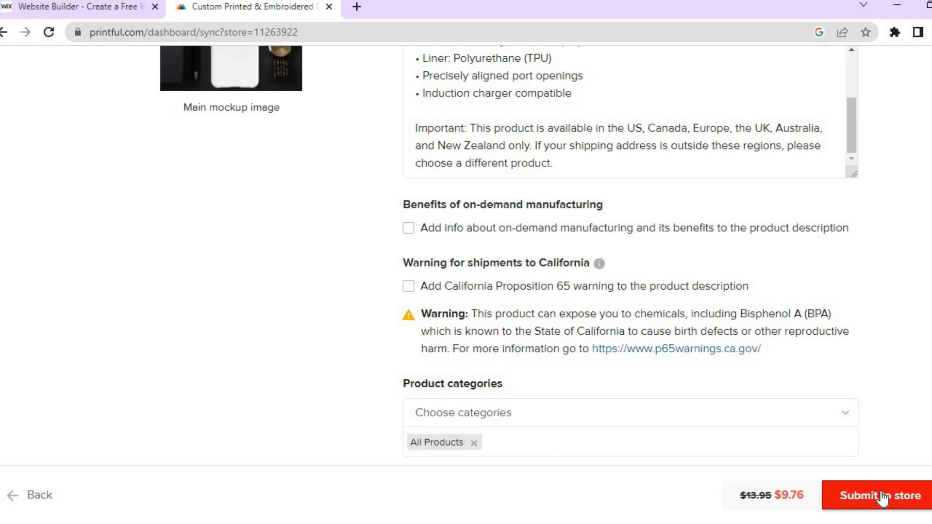
Set the retail price for all phone case variants to 3000 USD and submit the product to the store.
{"action": "left_click", "coordinate": [881, 493]}
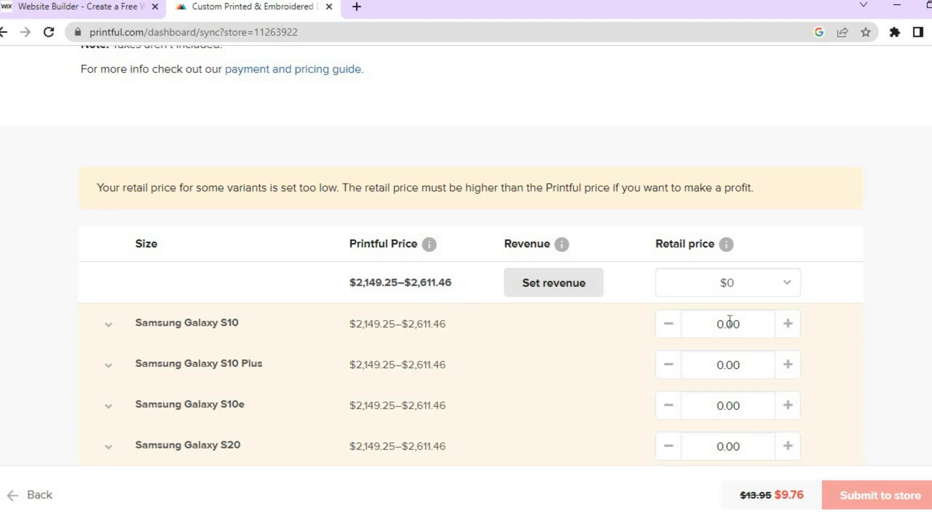
{"action": "left_click", "coordinate": [734, 284]}
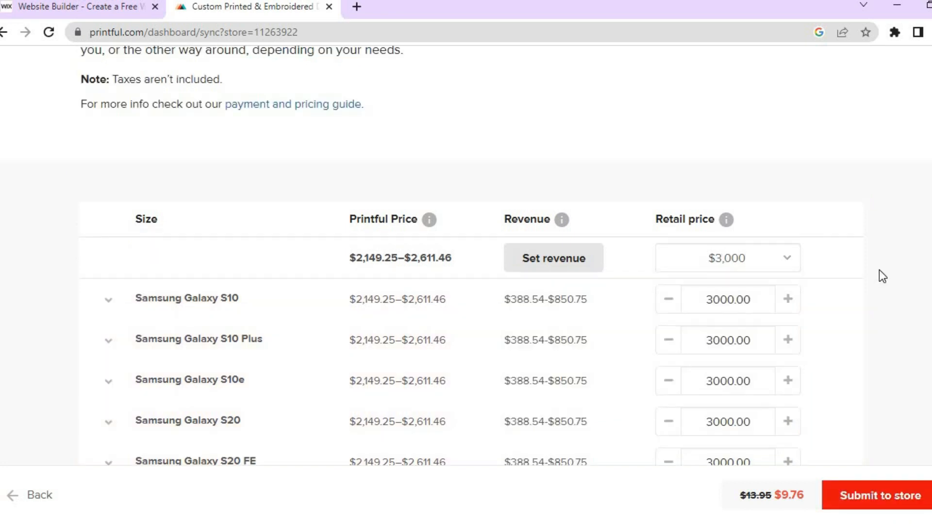
{"action": "scroll", "coordinate": [466, 256], "scroll_direction": "up", "scroll_amount": 3}
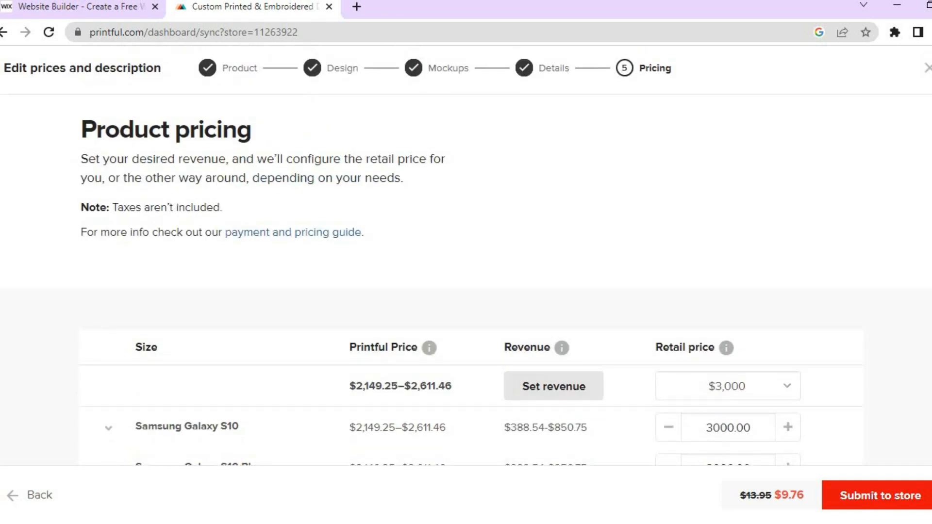
{"action": "scroll", "coordinate": [544, 272], "scroll_direction": "down", "scroll_amount": 3}
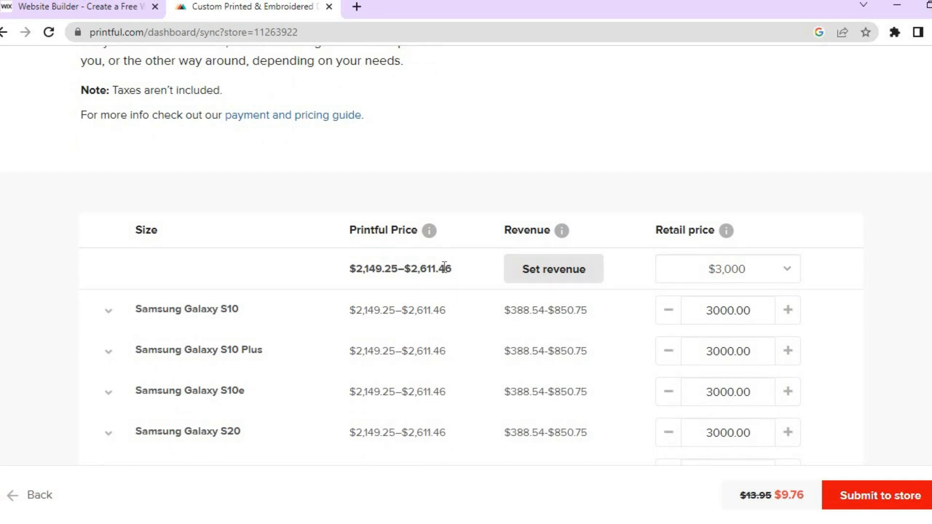
{"action": "left_click", "coordinate": [747, 273]}
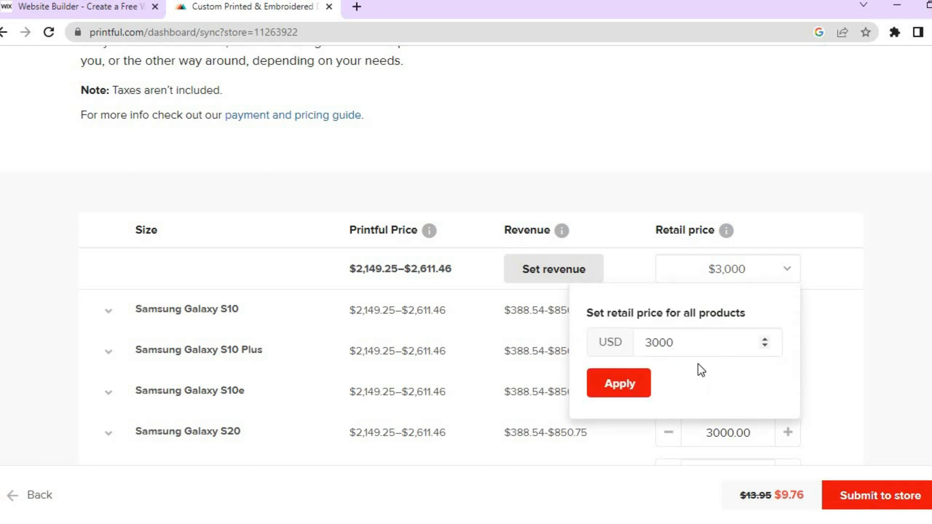
{"action": "left_click", "coordinate": [855, 321]}
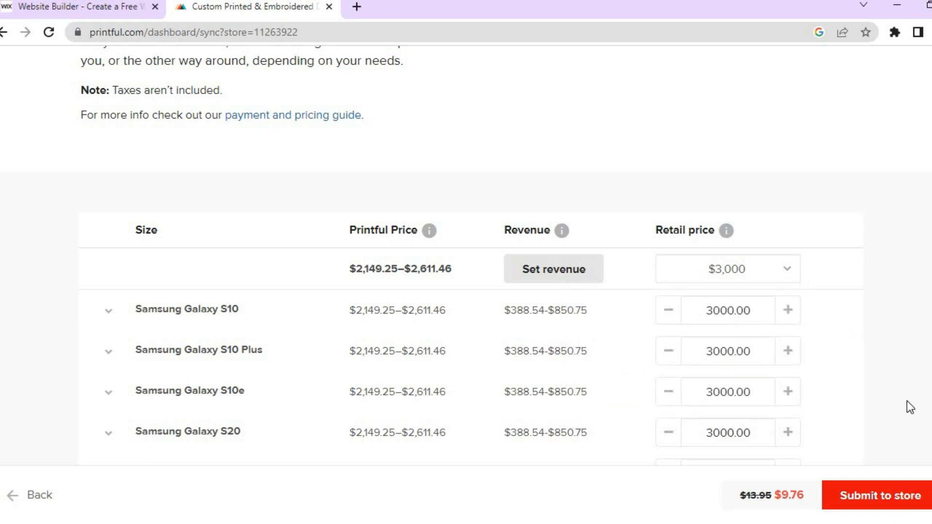
{"action": "left_click", "coordinate": [870, 500]}
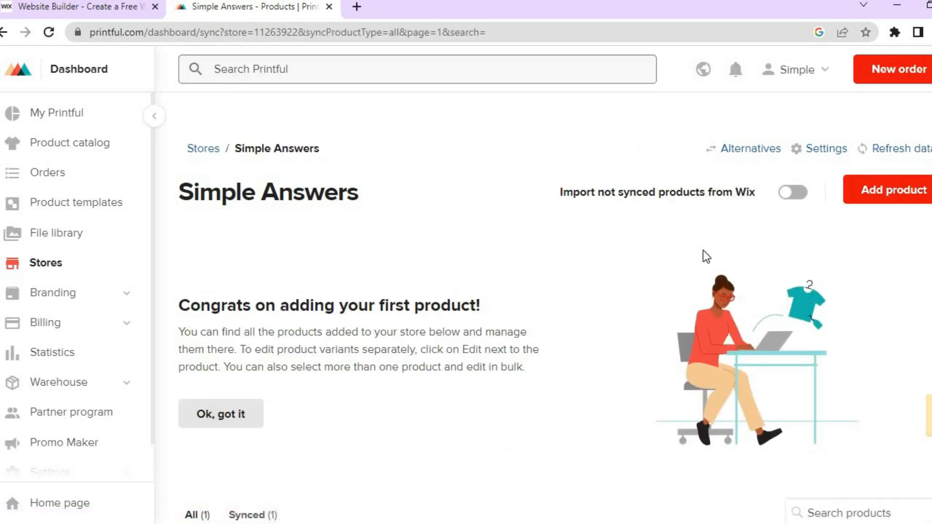
Switch to the Wix dashboard and open the store's product list.
{"action": "left_click", "coordinate": [80, 6]}
{"action": "left_click", "coordinate": [3, 32]}
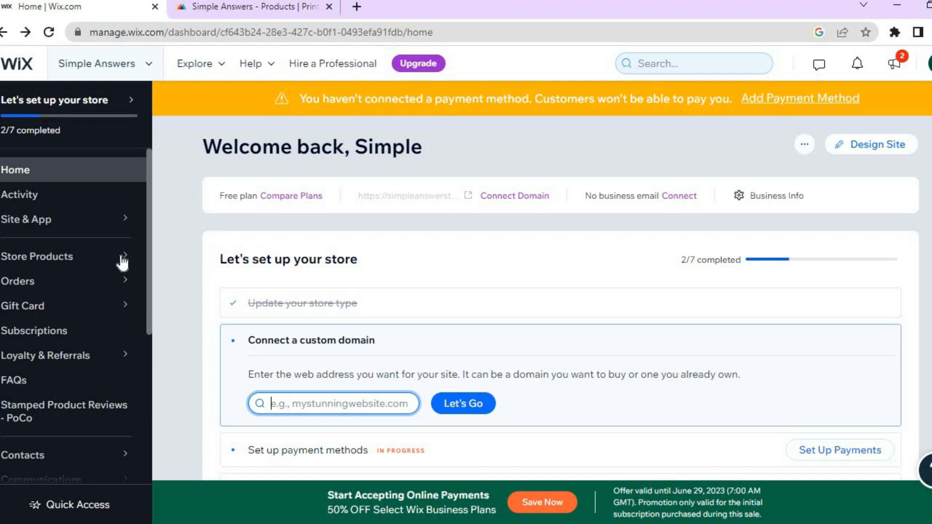
{"action": "mouse_move", "coordinate": [99, 262]}
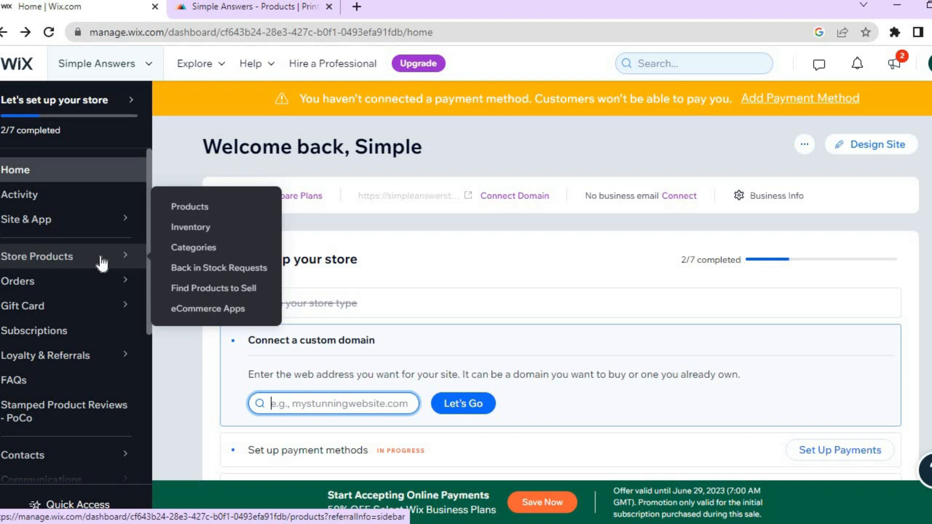
{"action": "left_click", "coordinate": [202, 206]}
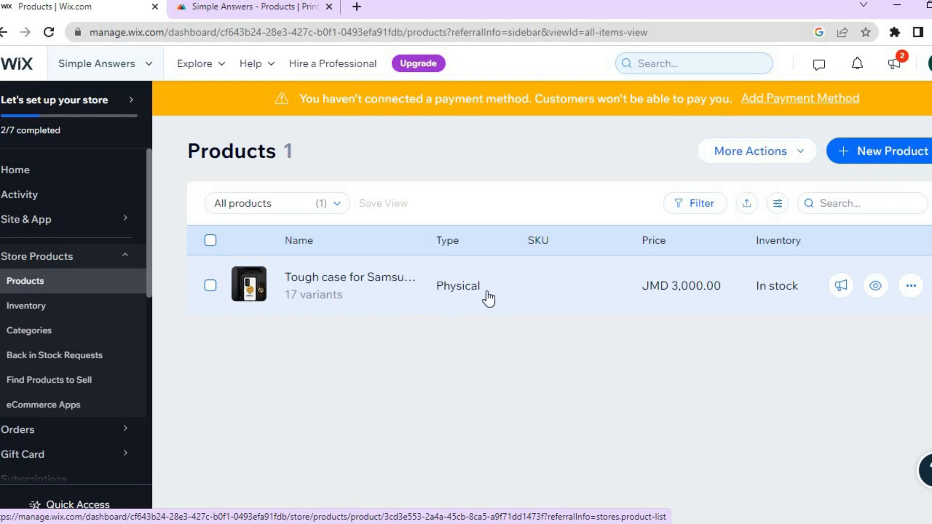
Open the Tough case for Samsung product for editing from the product list.
{"action": "mouse_move", "coordinate": [868, 292]}
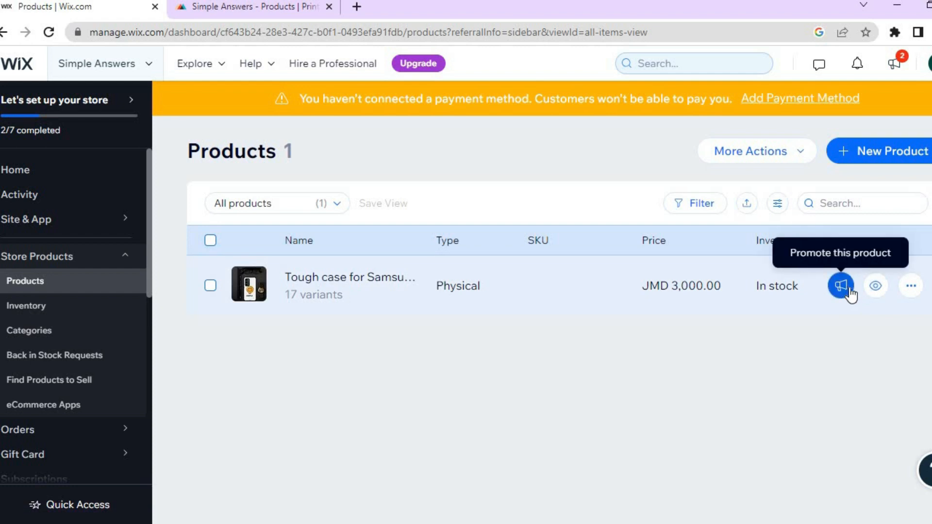
{"action": "left_click", "coordinate": [913, 288]}
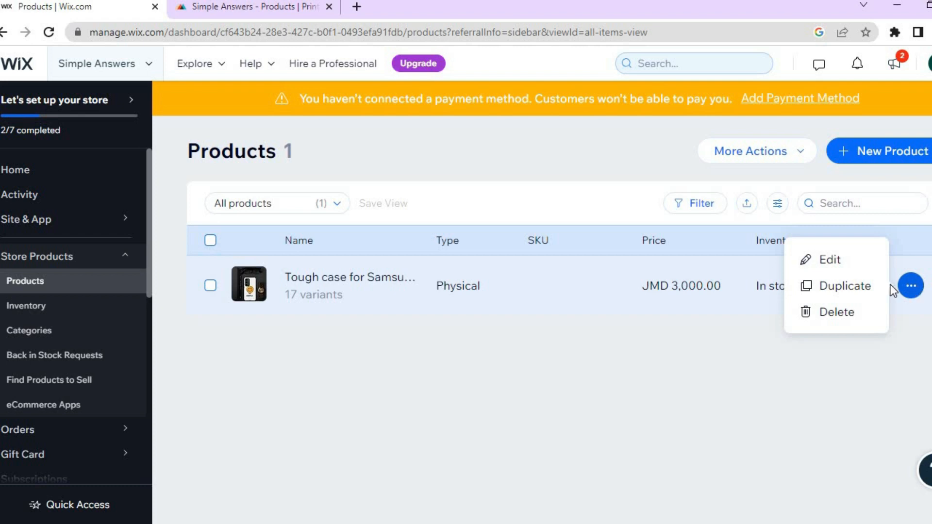
{"action": "left_click", "coordinate": [822, 266]}
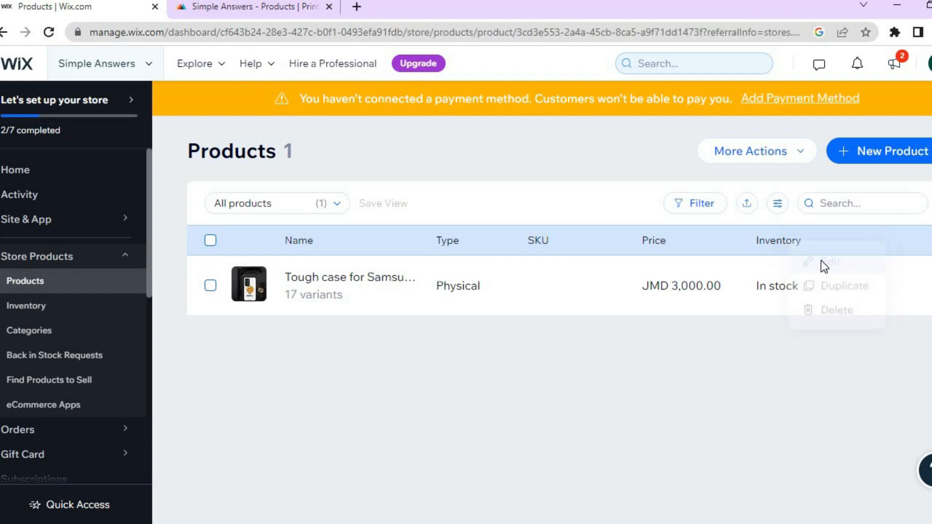